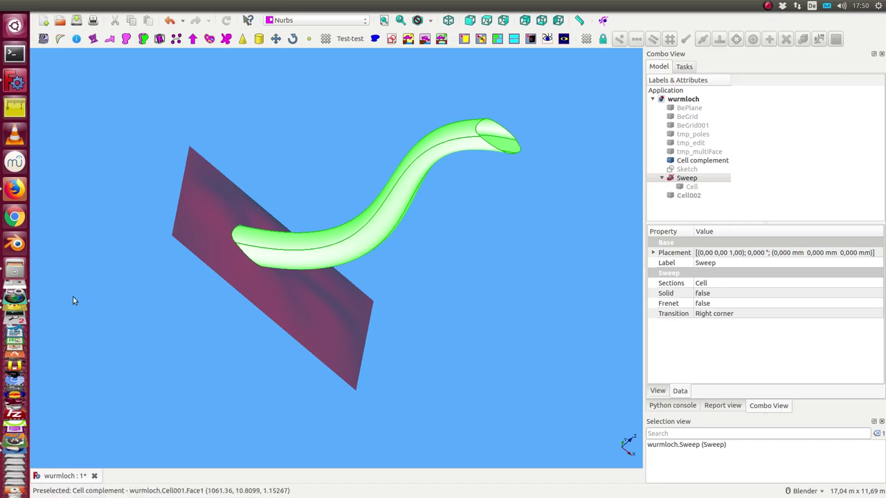
Hide the green Sweep tube and the Cell complement surface
{"action": "mouse_move", "coordinate": [77, 300]}
{"action": "middle_mouse_down"}
{"action": "mouse_move", "coordinate": [131, 309]}
{"action": "mouse_move", "coordinate": [204, 266]}
{"action": "middle_mouse_up"}
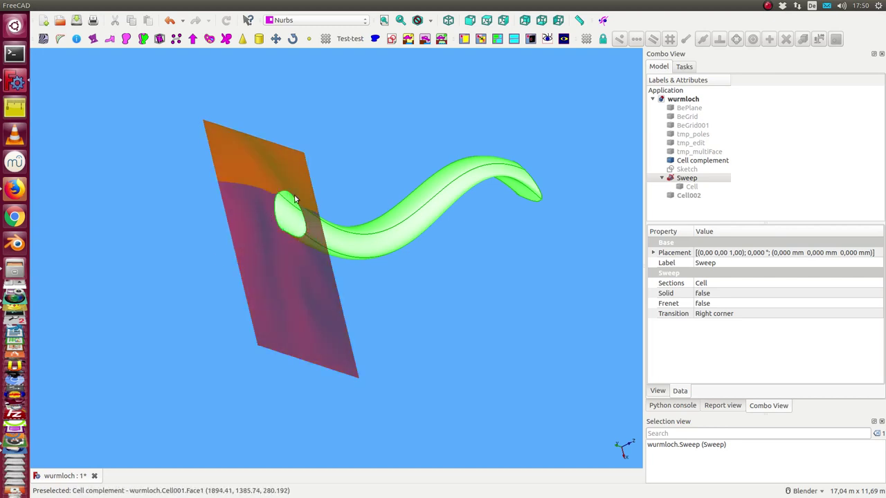
{"action": "middle_click_drag", "start_coordinate": [370, 175], "coordinate": [277, 242]}
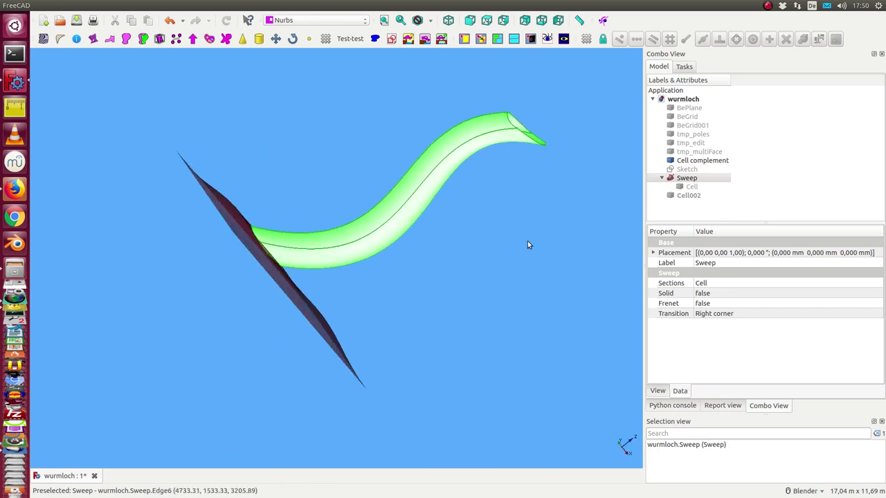
{"action": "mouse_move", "coordinate": [526, 243]}
{"action": "middle_mouse_down"}
{"action": "mouse_move", "coordinate": [449, 245]}
{"action": "mouse_move", "coordinate": [390, 278]}
{"action": "mouse_move", "coordinate": [364, 259]}
{"action": "mouse_move", "coordinate": [453, 223]}
{"action": "middle_mouse_up"}
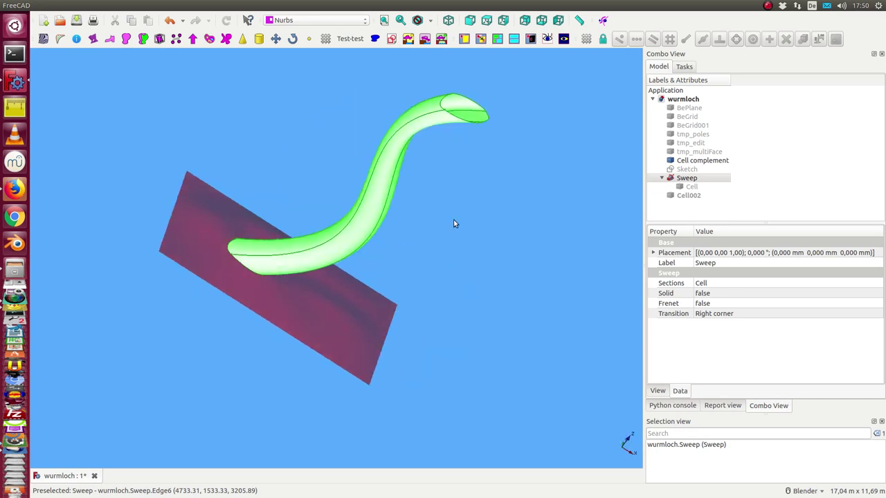
{"action": "left_click", "coordinate": [683, 178]}
{"action": "key", "text": "space"}
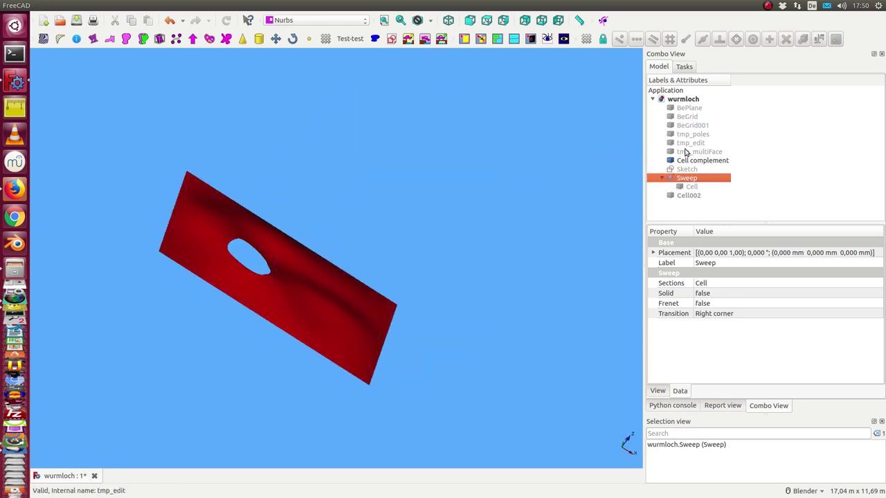
{"action": "left_click", "coordinate": [689, 162]}
{"action": "key", "text": "space"}
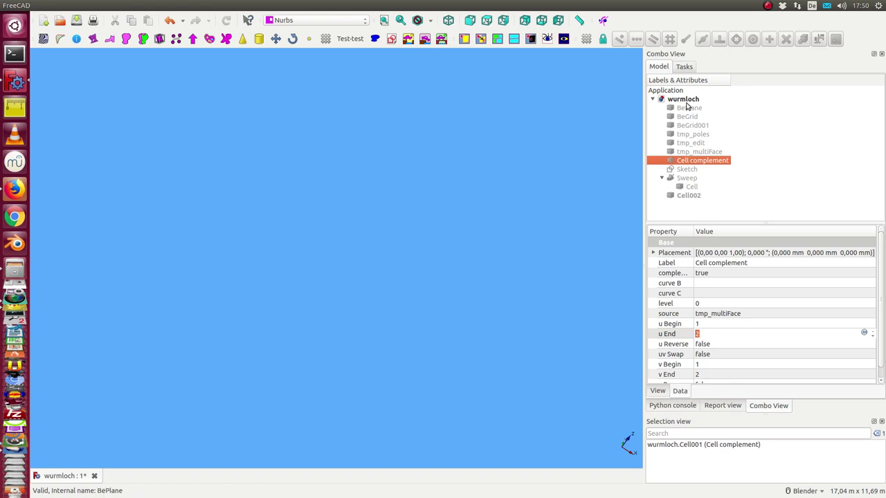
Show the BePlane surface with its BeGrid lines and view it from above
{"action": "left_click", "coordinate": [689, 108]}
{"action": "key", "text": "space"}
{"action": "middle_click_drag", "start_coordinate": [389, 169], "coordinate": [307, 208]}
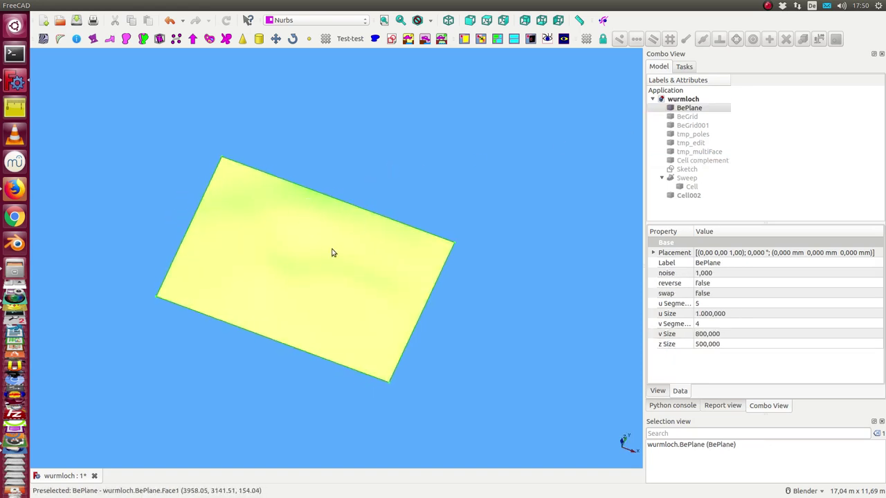
{"action": "mouse_move", "coordinate": [334, 242]}
{"action": "middle_mouse_down"}
{"action": "mouse_move", "coordinate": [300, 294]}
{"action": "mouse_move", "coordinate": [299, 337]}
{"action": "middle_mouse_up"}
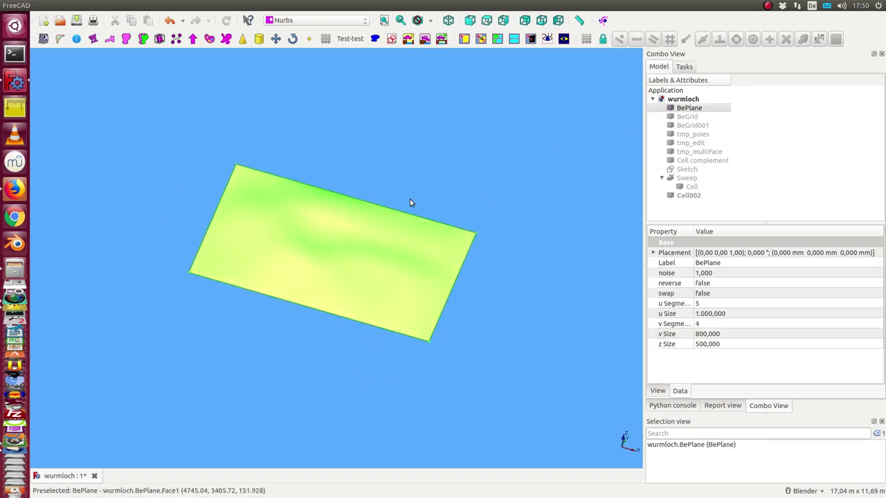
{"action": "left_click", "coordinate": [439, 117]}
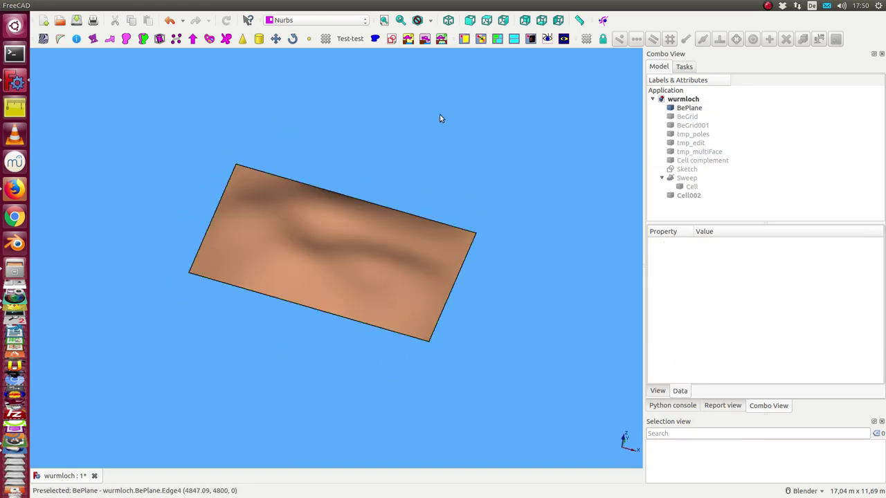
{"action": "left_click", "coordinate": [684, 118]}
{"action": "key", "text": "space"}
{"action": "mouse_move", "coordinate": [425, 166]}
{"action": "middle_mouse_down"}
{"action": "mouse_move", "coordinate": [411, 160]}
{"action": "mouse_move", "coordinate": [421, 141]}
{"action": "mouse_move", "coordinate": [455, 178]}
{"action": "mouse_move", "coordinate": [448, 153]}
{"action": "mouse_move", "coordinate": [424, 202]}
{"action": "mouse_move", "coordinate": [433, 152]}
{"action": "middle_mouse_up"}
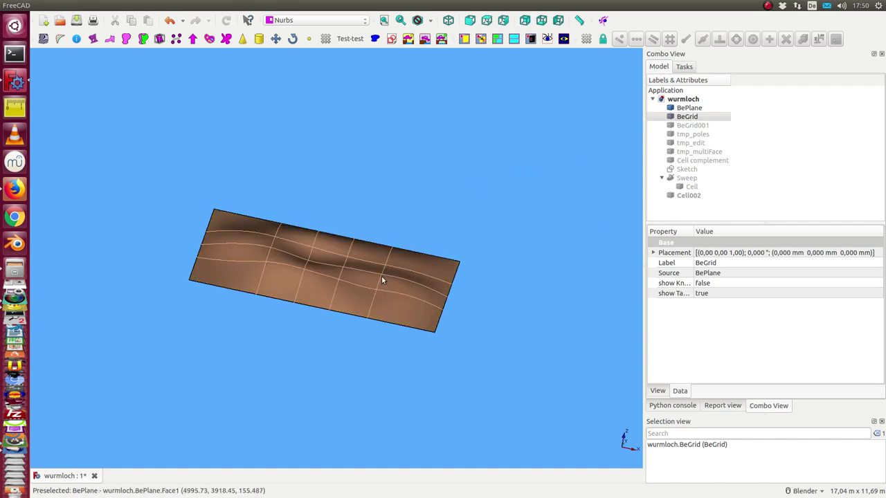
{"action": "middle_click_drag", "start_coordinate": [404, 146], "coordinate": [325, 197]}
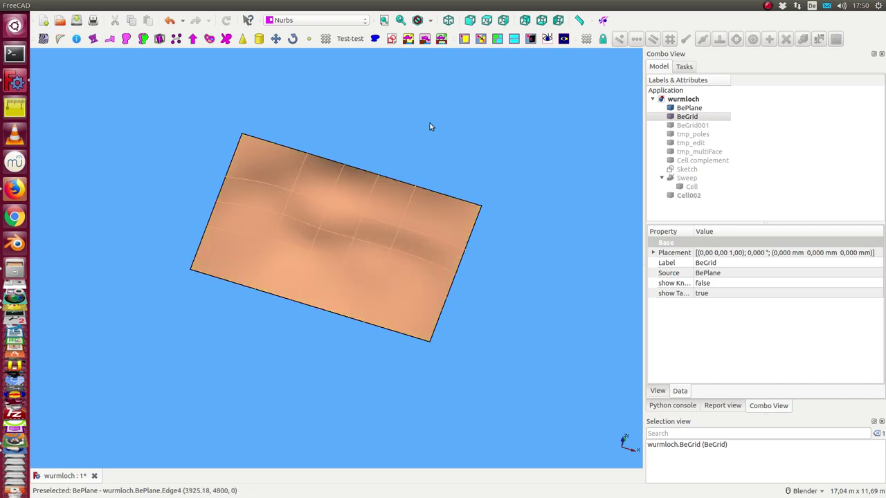
Create a new Cell003 from BePlane with Bezier > create Cell
{"action": "left_click", "coordinate": [363, 203]}
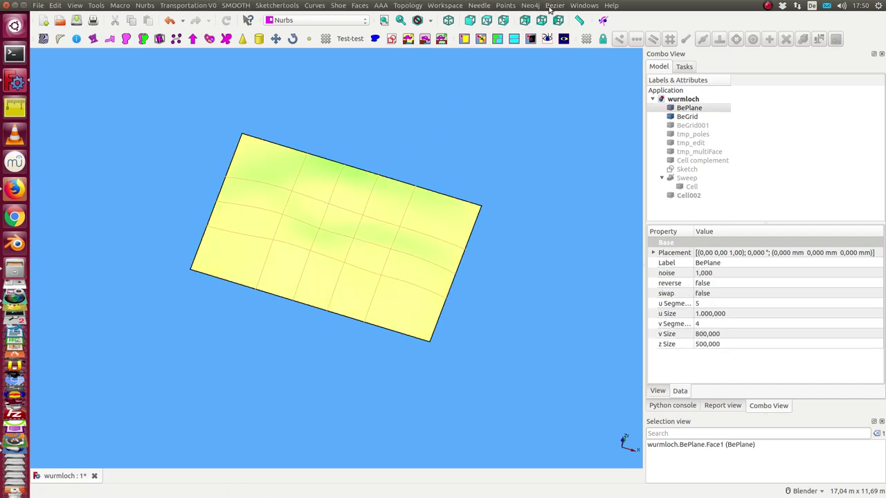
{"action": "left_click", "coordinate": [554, 5]}
{"action": "left_click", "coordinate": [581, 271]}
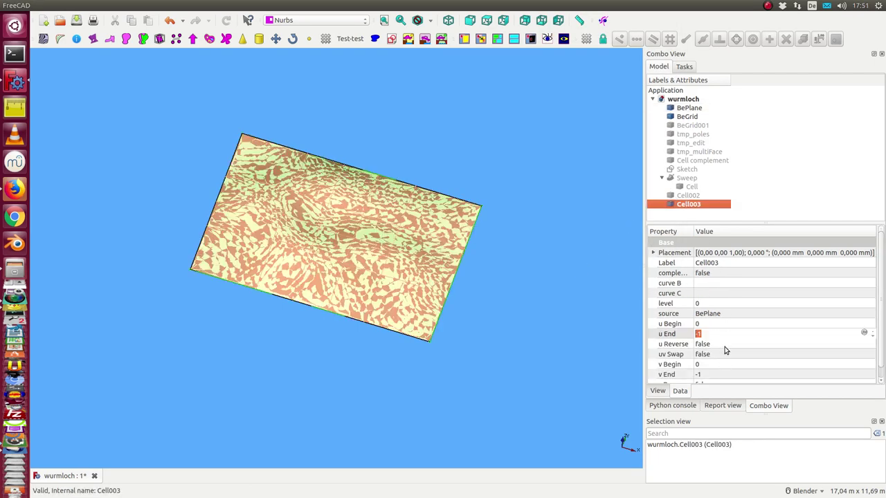
Set Cell003's range to u Begin 2, u End 4, v Begin 1, v End 3
{"action": "left_click", "coordinate": [720, 324]}
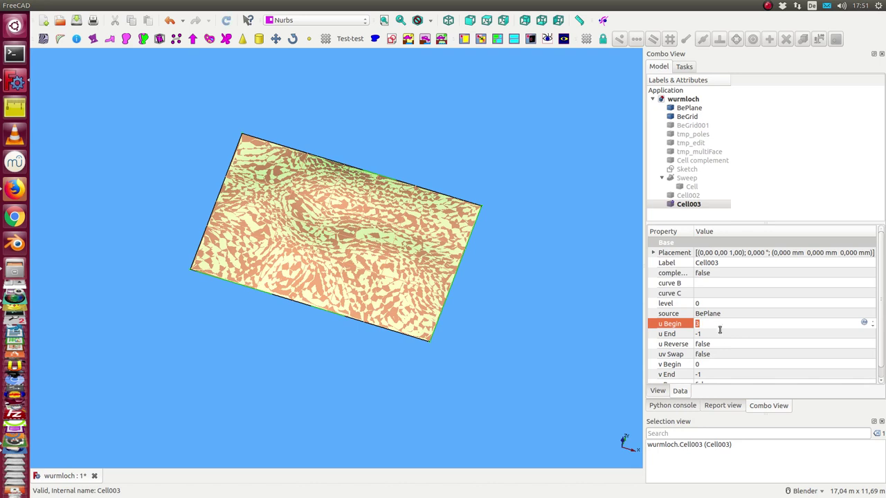
{"action": "left_click", "coordinate": [721, 336]}
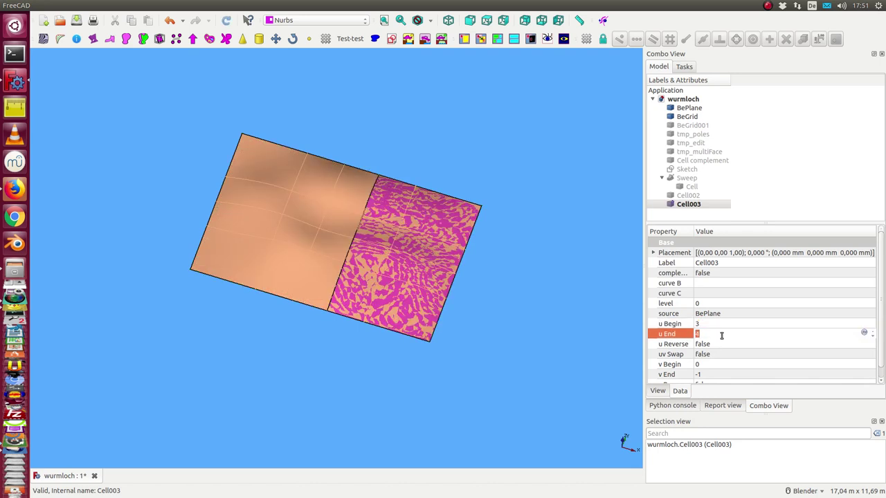
{"action": "key", "text": "Return"}
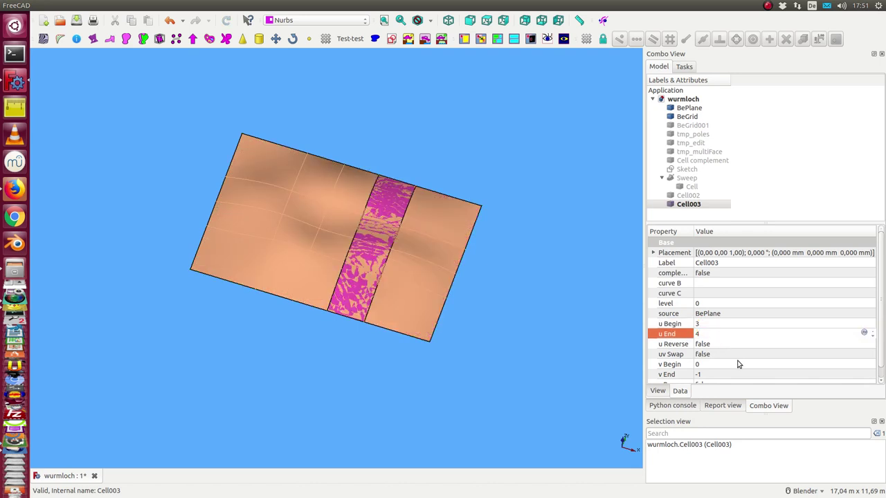
{"action": "left_click", "coordinate": [733, 364]}
{"action": "left_click", "coordinate": [734, 376]}
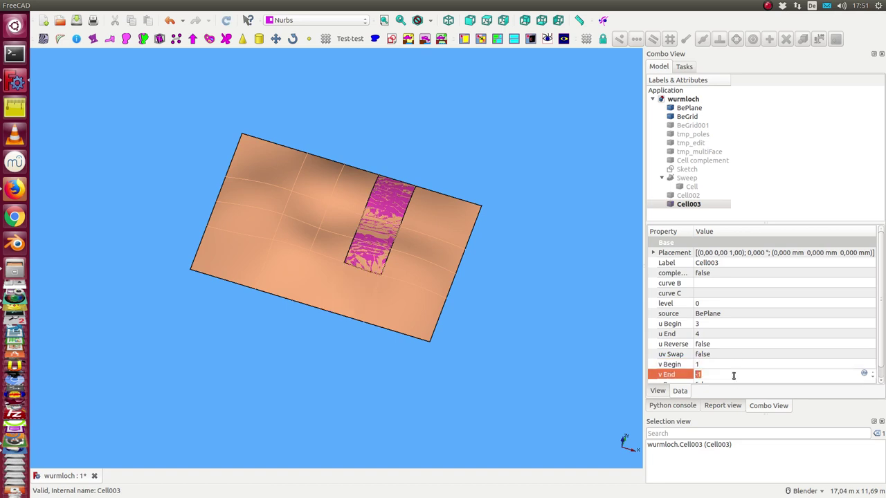
{"action": "key", "text": "Return"}
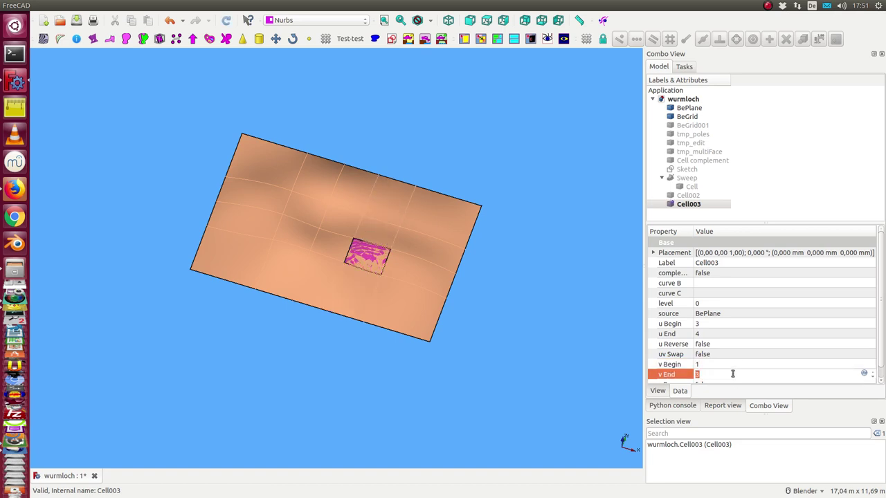
{"action": "mouse_move", "coordinate": [446, 266]}
{"action": "middle_mouse_down"}
{"action": "mouse_move", "coordinate": [360, 266]}
{"action": "mouse_move", "coordinate": [367, 258]}
{"action": "middle_mouse_up"}
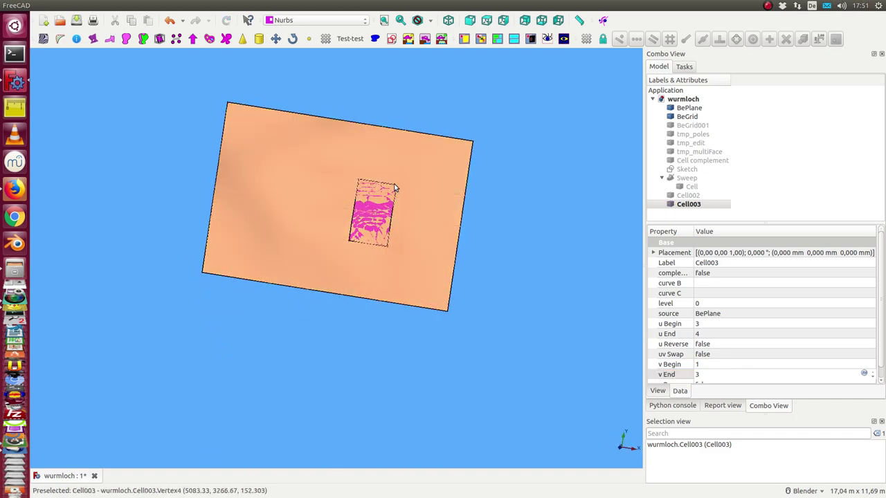
{"action": "mouse_move", "coordinate": [332, 362]}
{"action": "middle_mouse_down"}
{"action": "mouse_move", "coordinate": [299, 294]}
{"action": "mouse_move", "coordinate": [310, 298]}
{"action": "middle_mouse_up"}
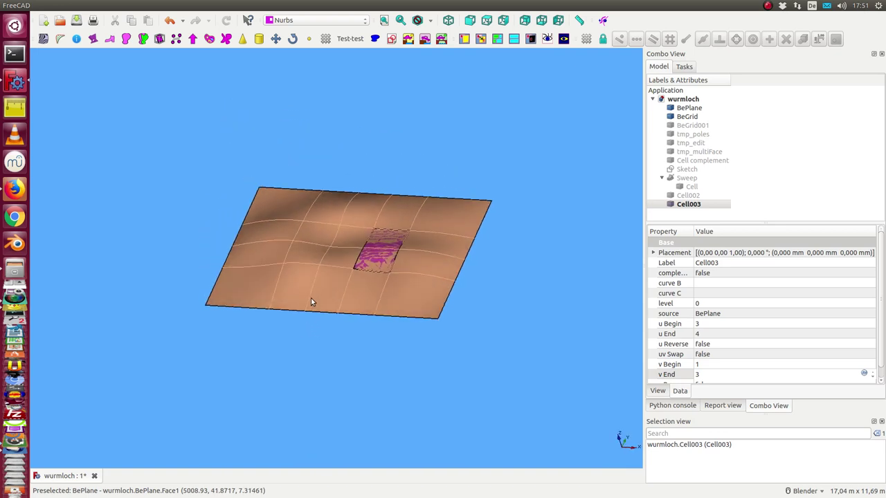
{"action": "left_click", "coordinate": [711, 325]}
{"action": "type", "text": "2"}
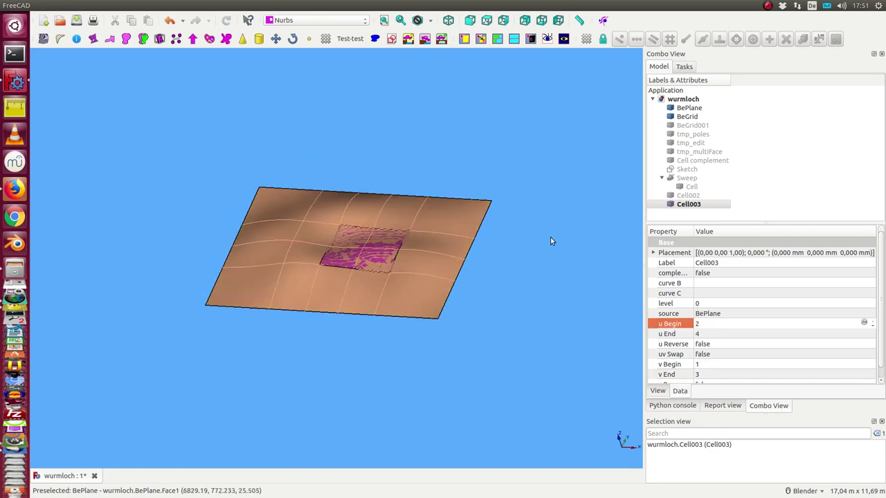
{"action": "mouse_move", "coordinate": [424, 117]}
{"action": "middle_mouse_down"}
{"action": "mouse_move", "coordinate": [411, 174]}
{"action": "mouse_move", "coordinate": [392, 192]}
{"action": "middle_mouse_up"}
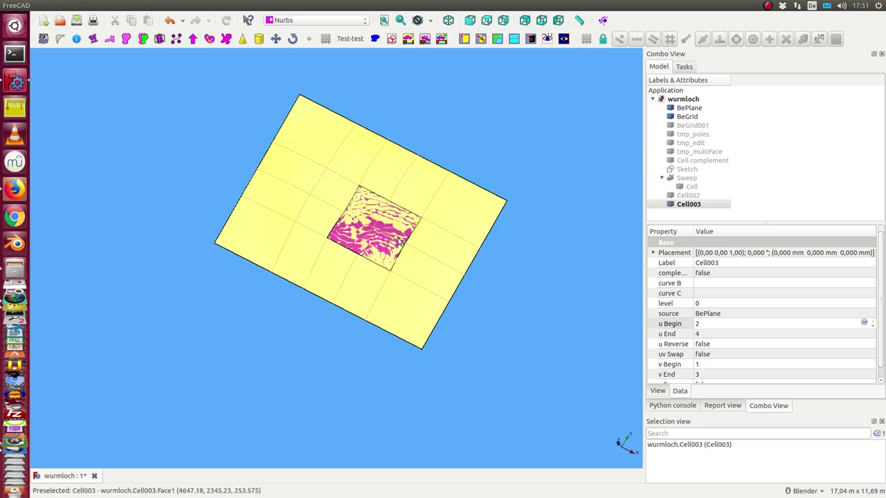
Inspect the round Cell under Sweep, then delete Cell003
{"action": "left_click", "coordinate": [691, 186]}
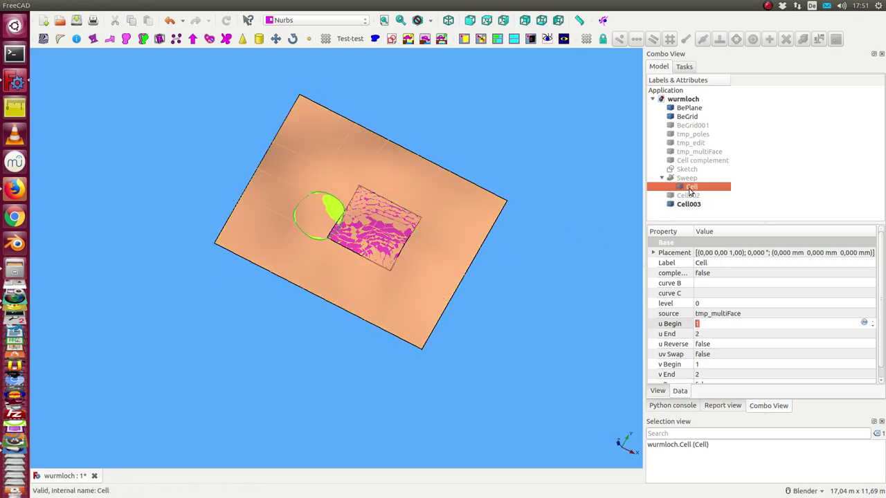
{"action": "scroll", "coordinate": [319, 277], "scroll_direction": "up", "scroll_amount": 5}
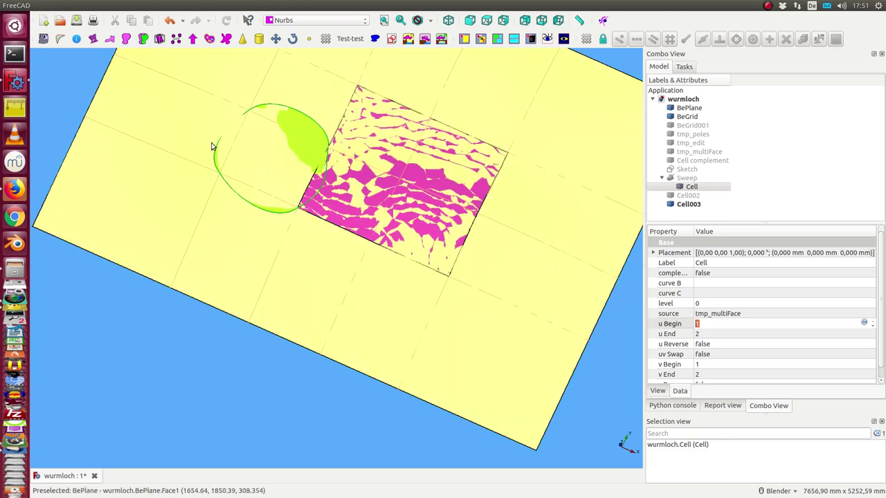
{"action": "scroll", "coordinate": [464, 391], "scroll_direction": "down", "scroll_amount": 2}
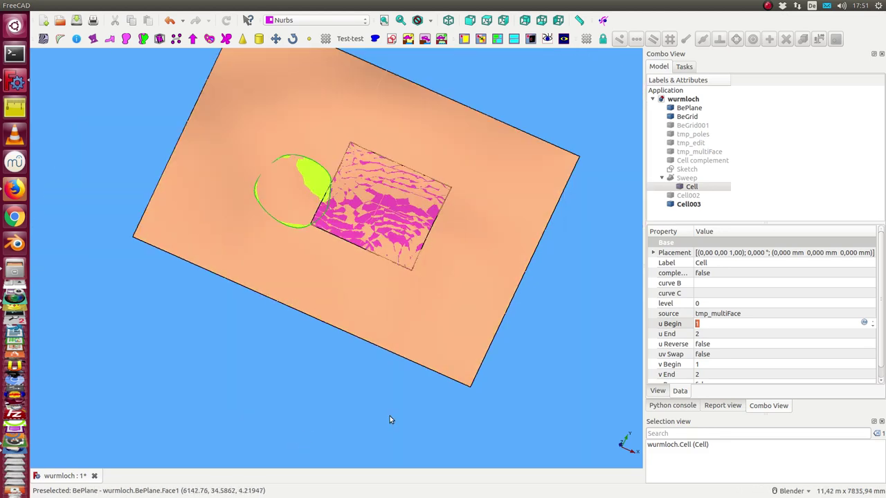
{"action": "left_click", "coordinate": [682, 204]}
{"action": "key", "text": "Delete"}
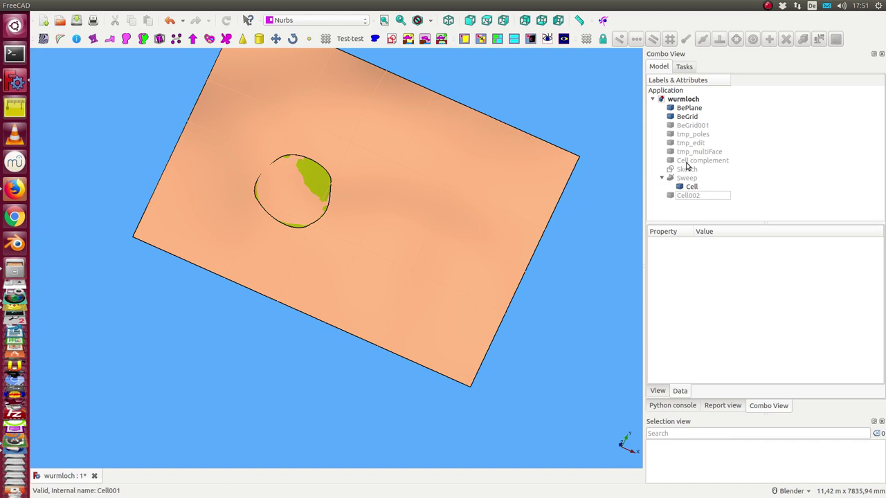
Show the BeGrid001 curves and hide the shaded BePlane surface
{"action": "middle_click_drag", "start_coordinate": [382, 298], "coordinate": [285, 408]}
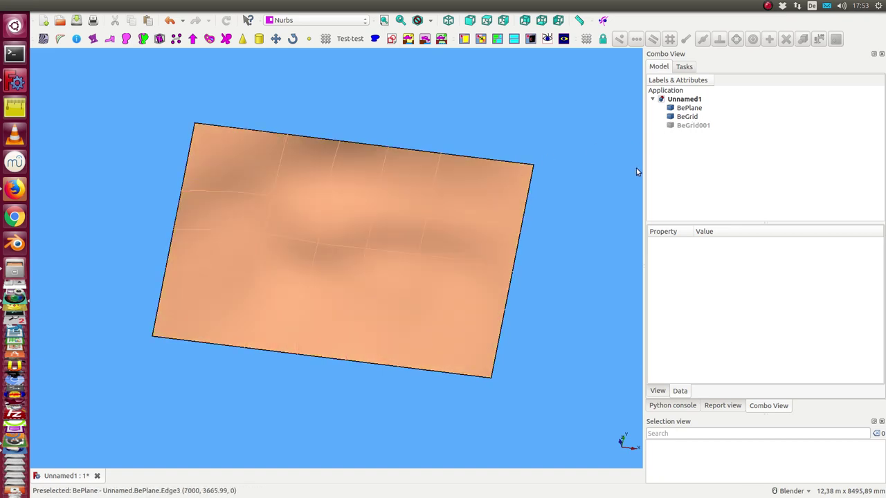
{"action": "left_click", "coordinate": [685, 126]}
{"action": "key", "text": "space"}
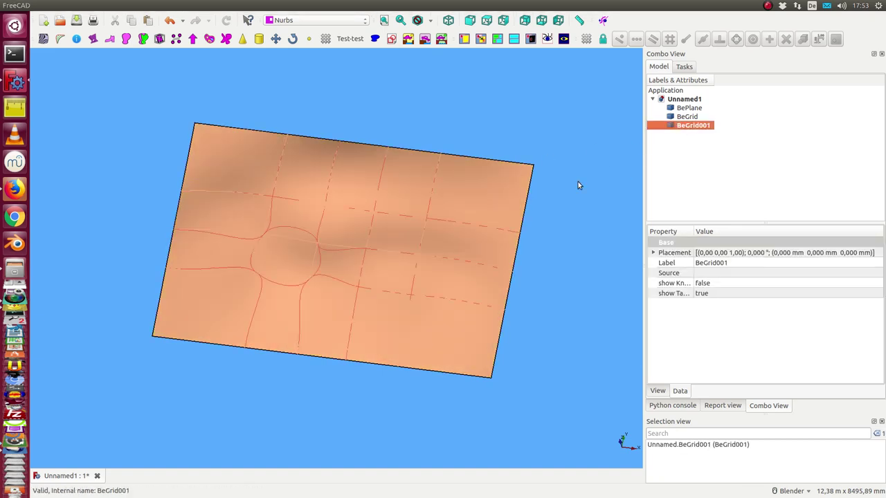
{"action": "left_click", "coordinate": [688, 108]}
{"action": "key", "text": "space"}
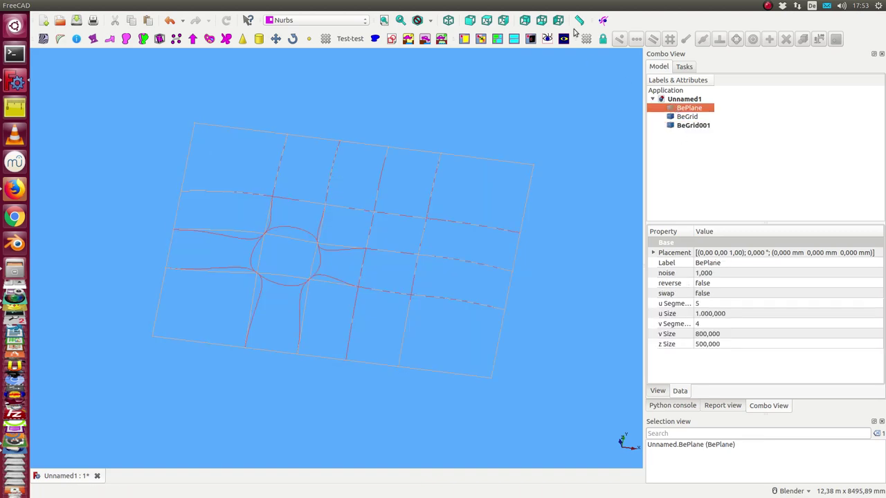
Switch the scene lighting off with the Light off button and select BePlane
{"action": "left_click", "coordinate": [564, 39]}
{"action": "middle_click_drag", "start_coordinate": [370, 238], "coordinate": [287, 213]}
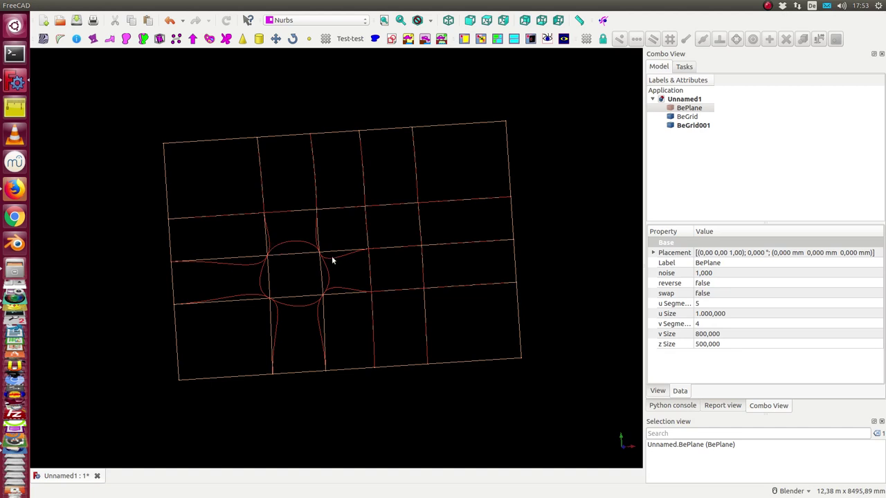
{"action": "scroll", "coordinate": [327, 254], "scroll_direction": "up", "scroll_amount": 2}
{"action": "scroll", "coordinate": [317, 267], "scroll_direction": "up", "scroll_amount": 2}
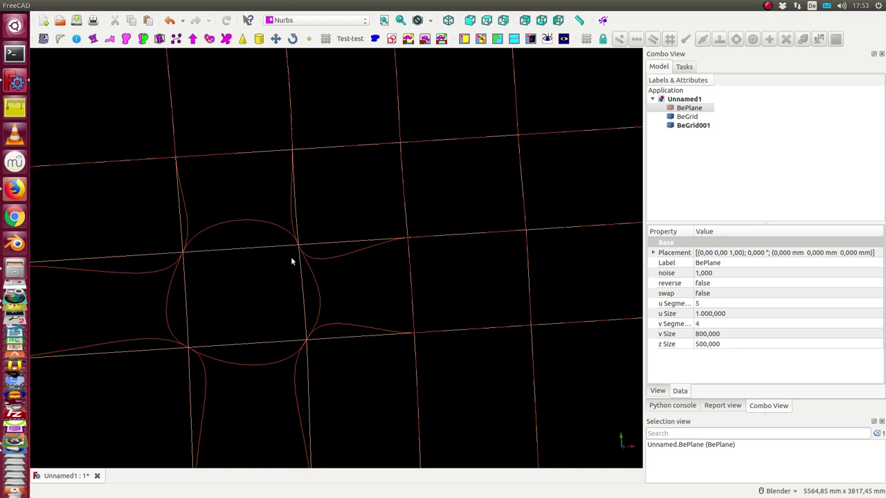
{"action": "scroll", "coordinate": [267, 274], "scroll_direction": "down", "scroll_amount": 2}
{"action": "scroll", "coordinate": [268, 277], "scroll_direction": "down", "scroll_amount": 3}
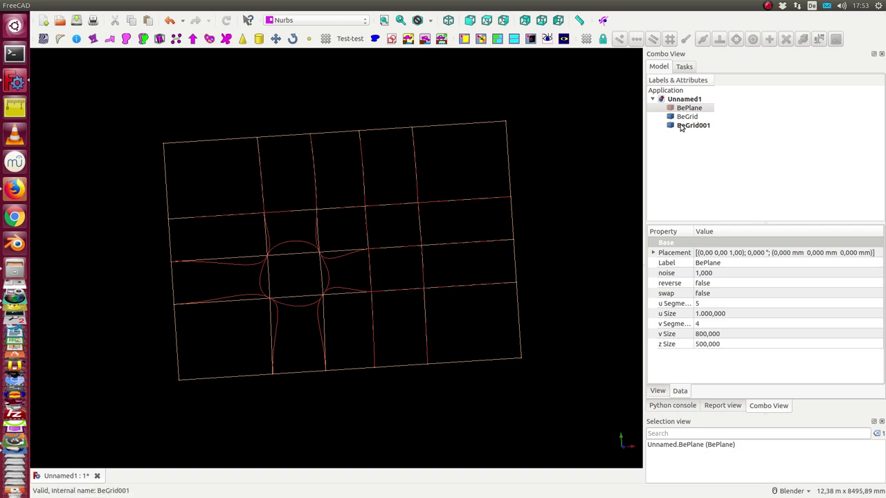
{"action": "left_click", "coordinate": [564, 39]}
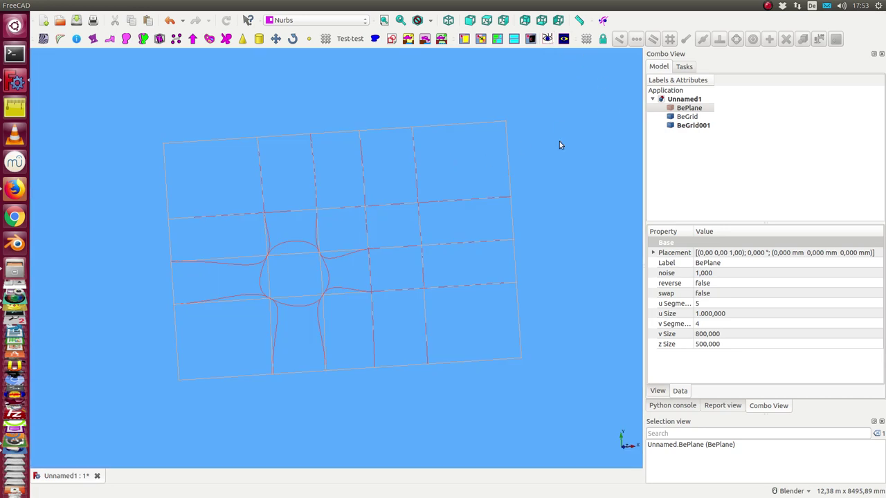
{"action": "left_click", "coordinate": [682, 108]}
{"action": "mouse_move", "coordinate": [529, 6]}
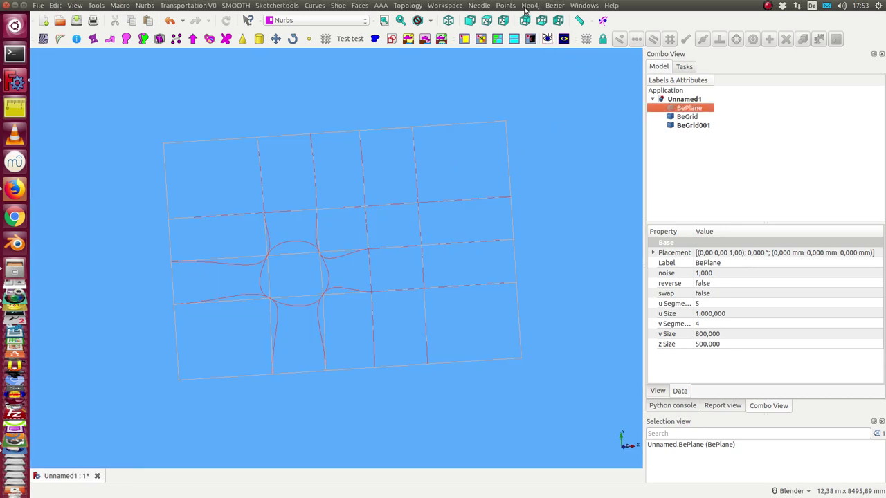
Start Bezier multiEdit on the plane and hide the BeGrid001 curves
{"action": "left_click", "coordinate": [554, 5]}
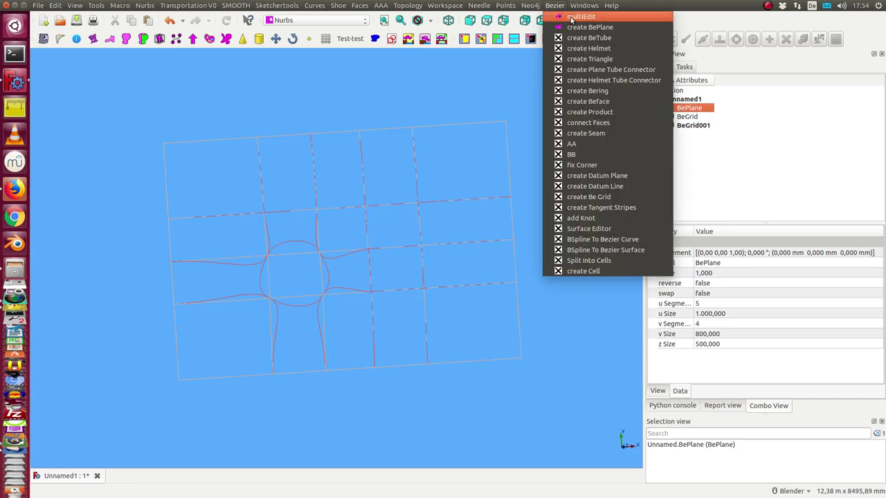
{"action": "left_click", "coordinate": [572, 18]}
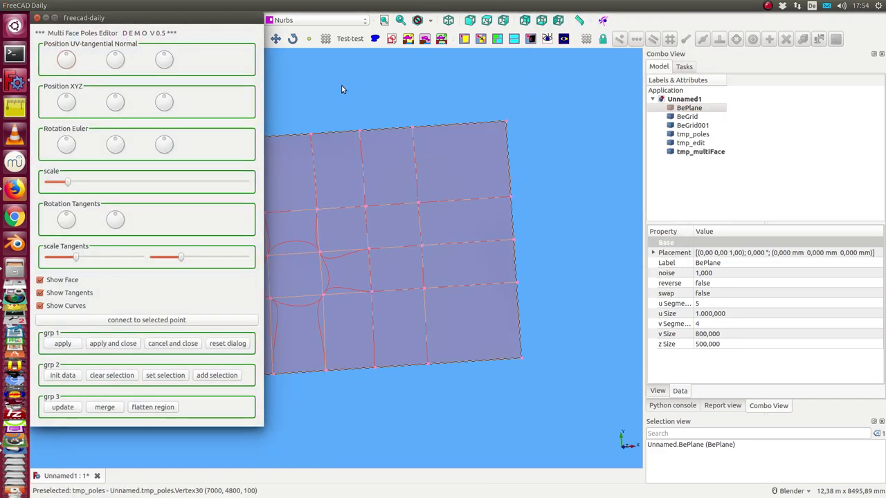
{"action": "mouse_move", "coordinate": [195, 20]}
{"action": "left_mouse_down"}
{"action": "mouse_move", "coordinate": [727, 38]}
{"action": "mouse_move", "coordinate": [336, 91]}
{"action": "left_mouse_up"}
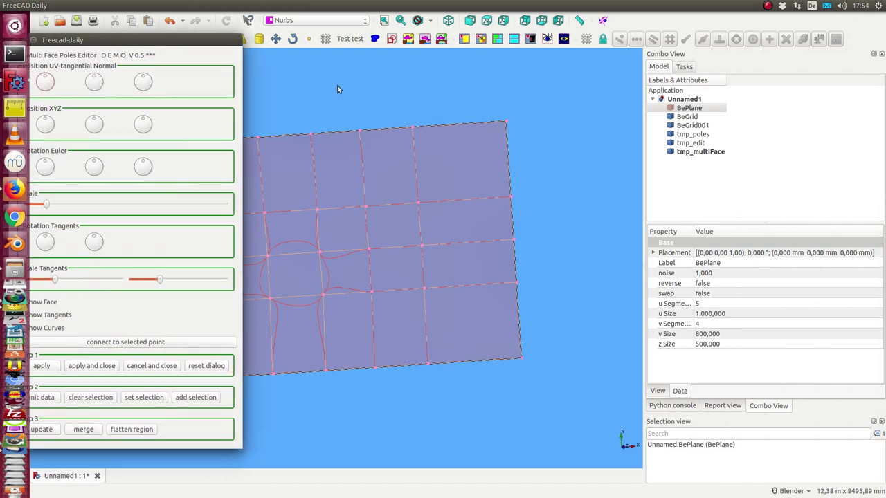
{"action": "scroll", "coordinate": [392, 148], "scroll_direction": "up", "scroll_amount": 3}
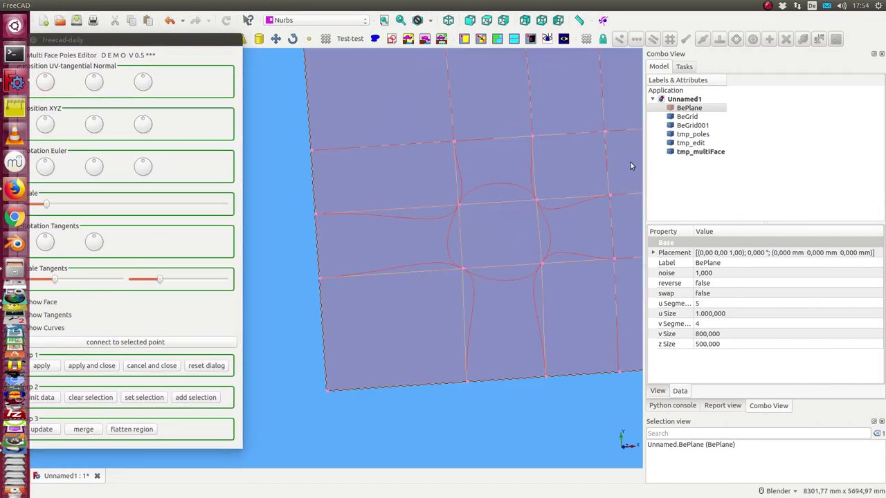
{"action": "left_click", "coordinate": [690, 126]}
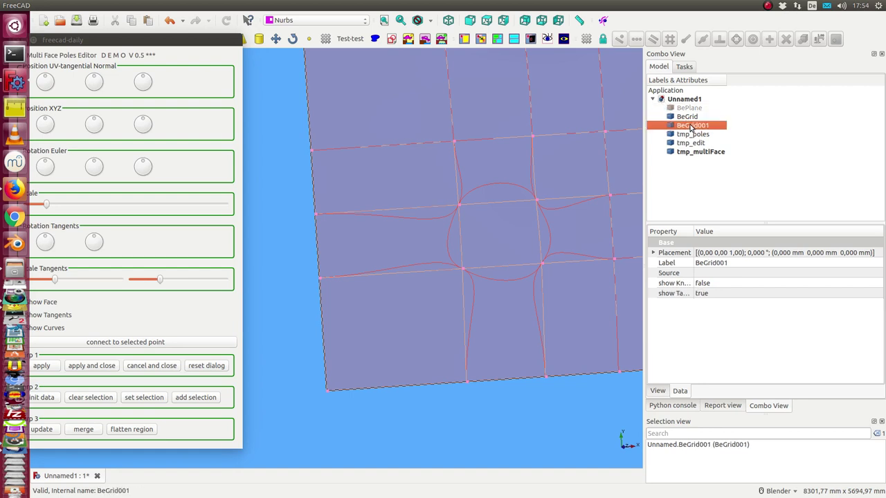
{"action": "key", "text": "space"}
{"action": "key", "text": "space"}
Link BeGrid001's Source property to tmp_multiFace, then select BeGrid
{"action": "left_click", "coordinate": [855, 275]}
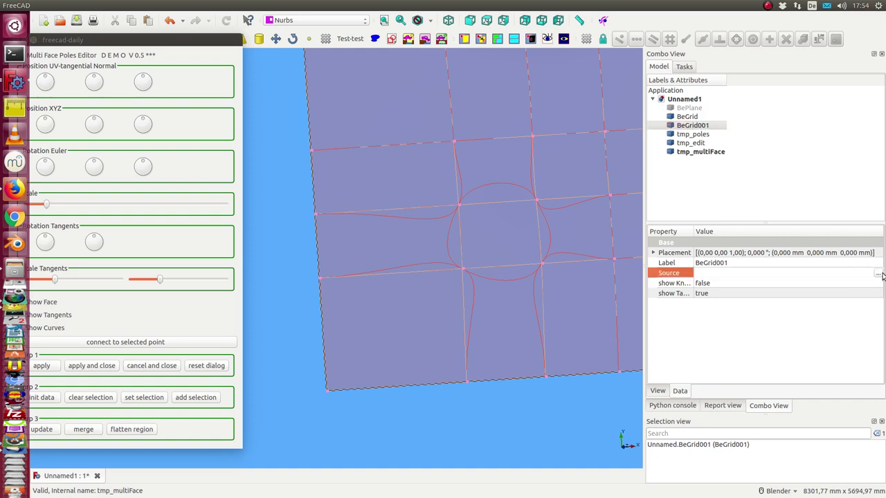
{"action": "left_click", "coordinate": [878, 274]}
{"action": "left_click", "coordinate": [451, 191]}
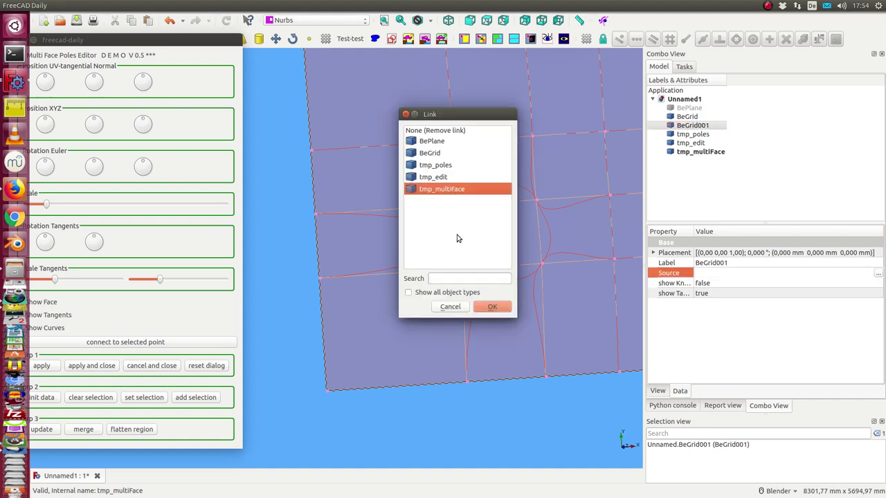
{"action": "left_click", "coordinate": [493, 307]}
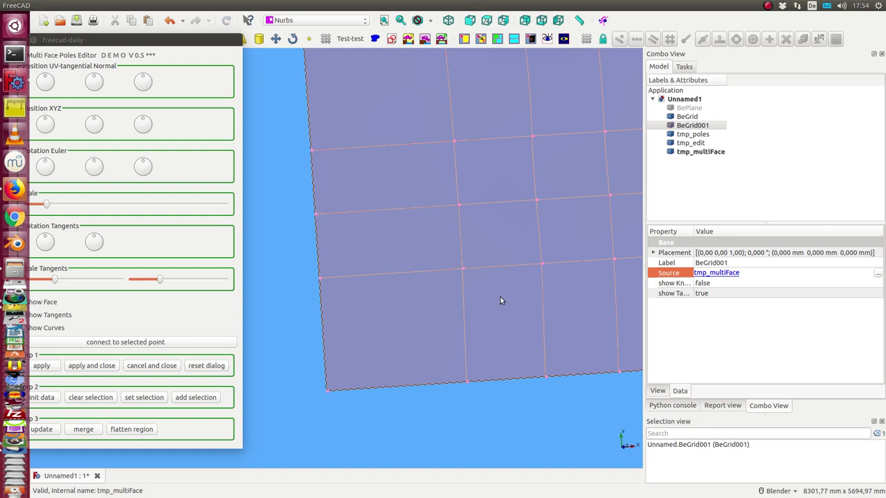
{"action": "left_click", "coordinate": [690, 116]}
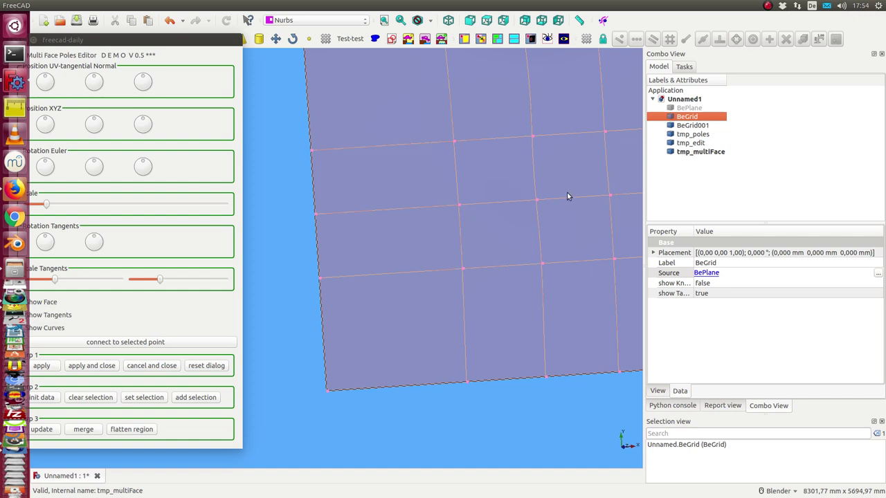
Rotate both tangents at one interior pole into S-curves and apply the edit
{"action": "left_click_drag", "start_coordinate": [203, 45], "coordinate": [237, 45]}
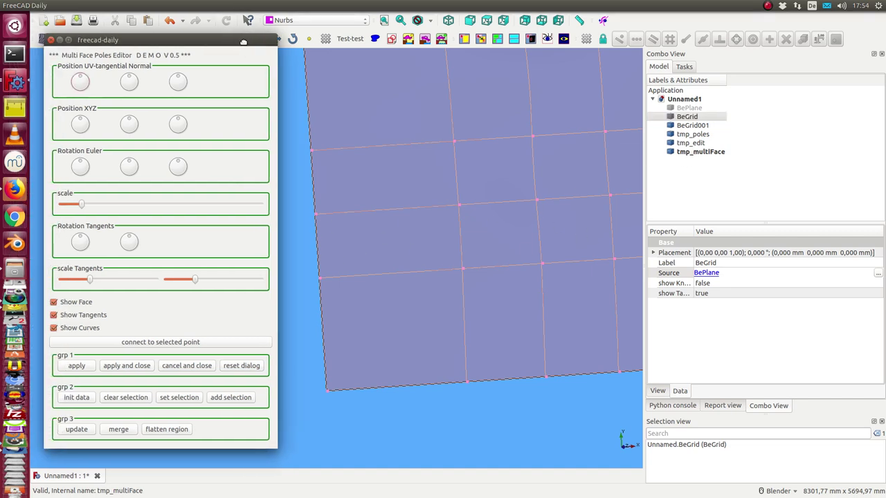
{"action": "left_click", "coordinate": [464, 269]}
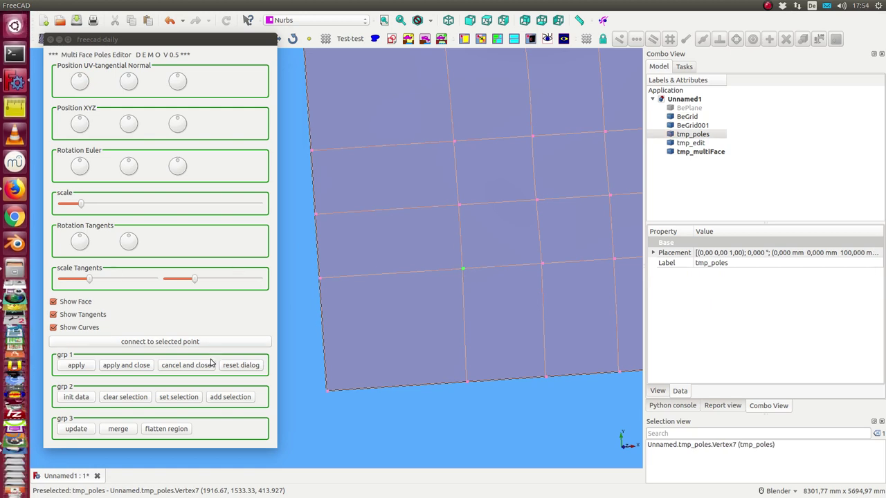
{"action": "left_click", "coordinate": [177, 397]}
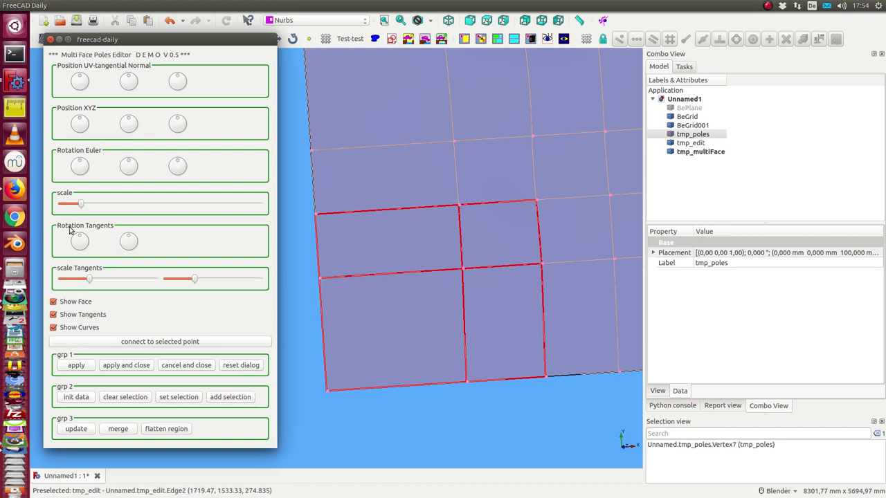
{"action": "left_click_drag", "start_coordinate": [79, 239], "coordinate": [89, 244]}
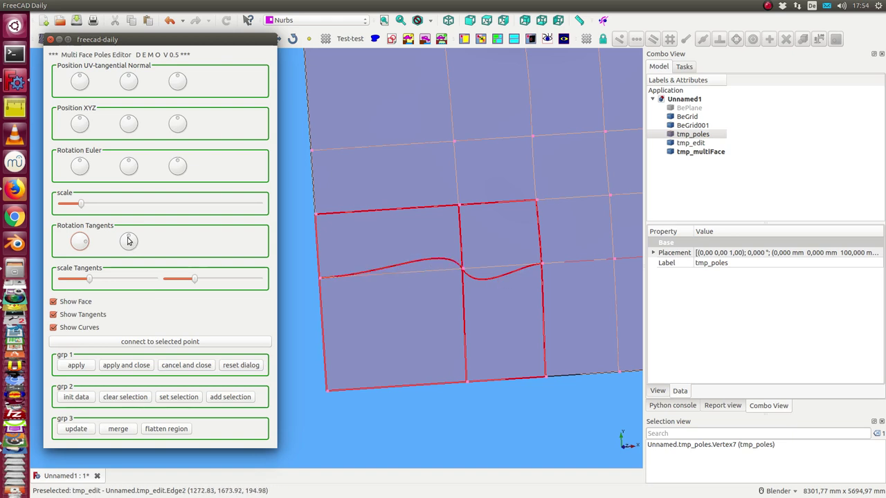
{"action": "left_click_drag", "start_coordinate": [128, 237], "coordinate": [136, 239]}
{"action": "scroll", "coordinate": [300, 261], "scroll_direction": "up", "scroll_amount": 2}
{"action": "scroll", "coordinate": [299, 261], "scroll_direction": "up", "scroll_amount": 2}
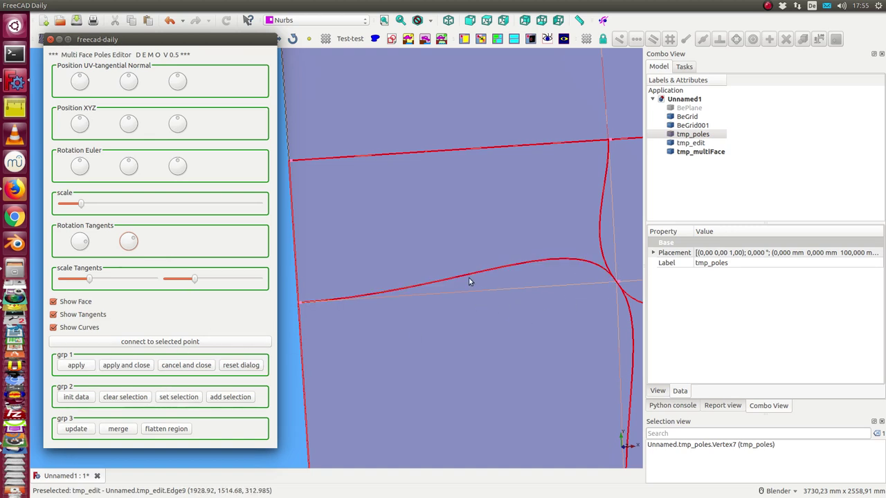
{"action": "scroll", "coordinate": [346, 298], "scroll_direction": "down", "scroll_amount": 2}
{"action": "left_click", "coordinate": [76, 366]}
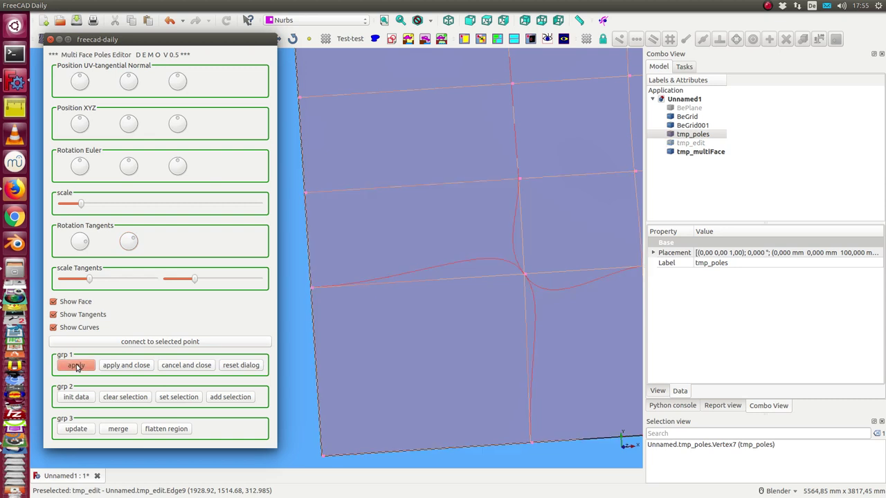
Rotate the tangents at neighbouring pole Vertex12 and apply, rounding the loop
{"action": "middle_click_drag", "start_coordinate": [416, 352], "coordinate": [329, 256], "text": "shift"}
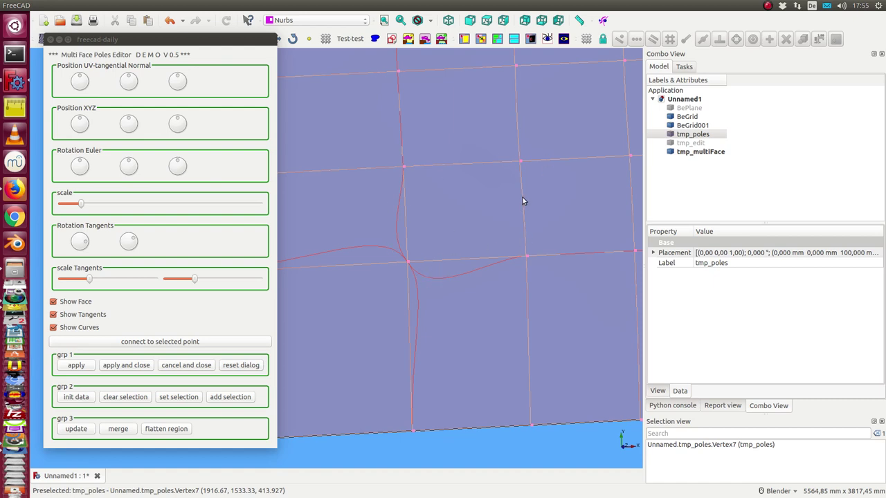
{"action": "left_click", "coordinate": [526, 258]}
{"action": "left_click", "coordinate": [183, 398]}
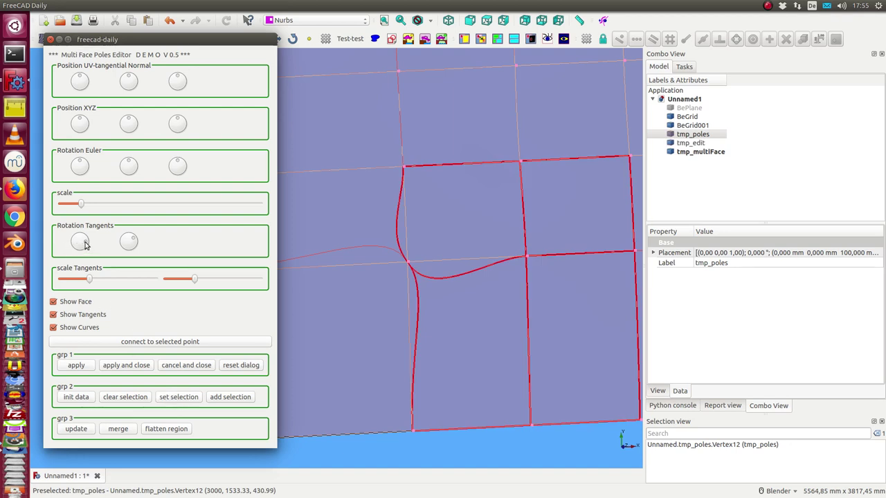
{"action": "mouse_move", "coordinate": [86, 247]}
{"action": "left_mouse_down"}
{"action": "mouse_move", "coordinate": [74, 232]}
{"action": "mouse_move", "coordinate": [77, 245]}
{"action": "left_mouse_up"}
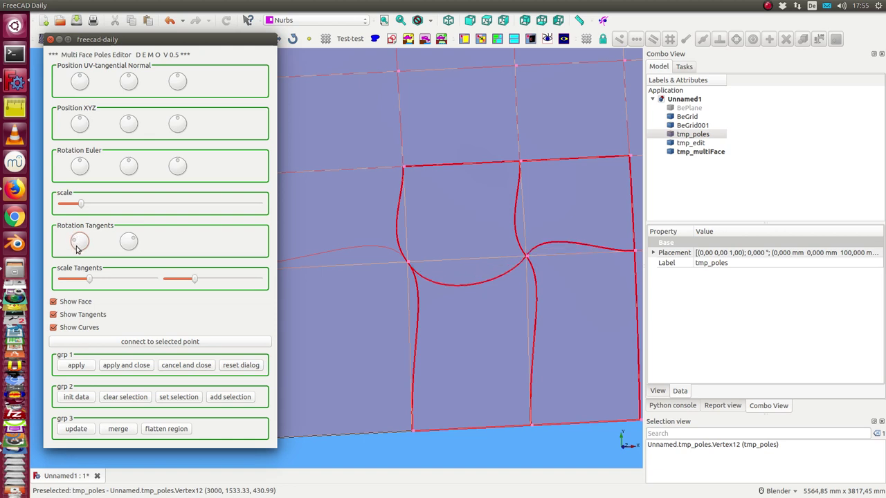
{"action": "left_click_drag", "start_coordinate": [131, 240], "coordinate": [126, 240]}
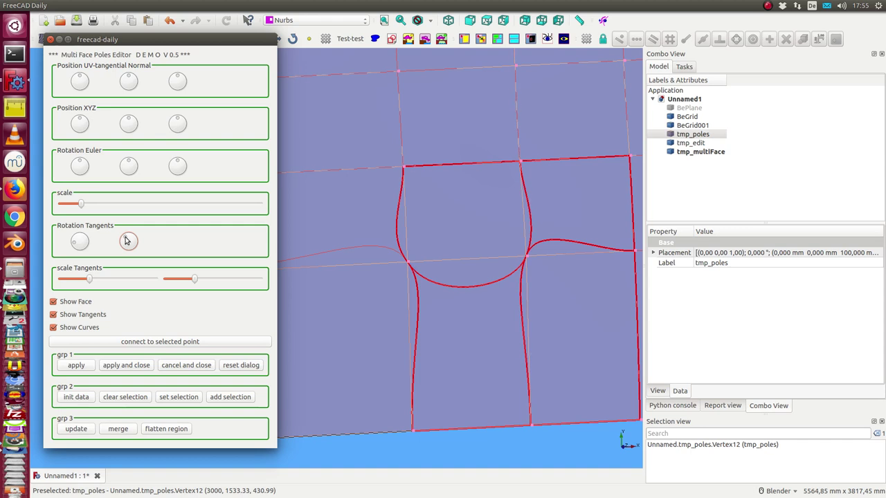
{"action": "left_click", "coordinate": [76, 367]}
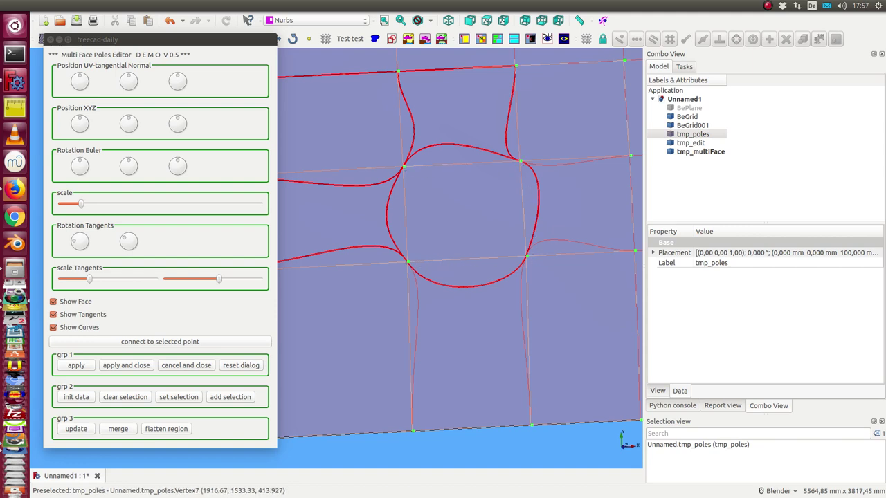
Close the pole editor, hide tmp_poles, and view the surface from the top
{"action": "middle_click_drag", "start_coordinate": [526, 256], "coordinate": [505, 230]}
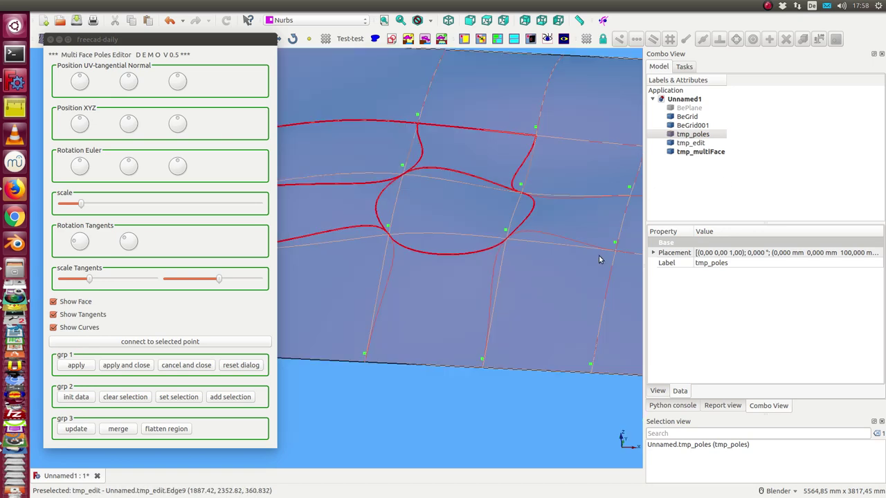
{"action": "key", "text": "2"}
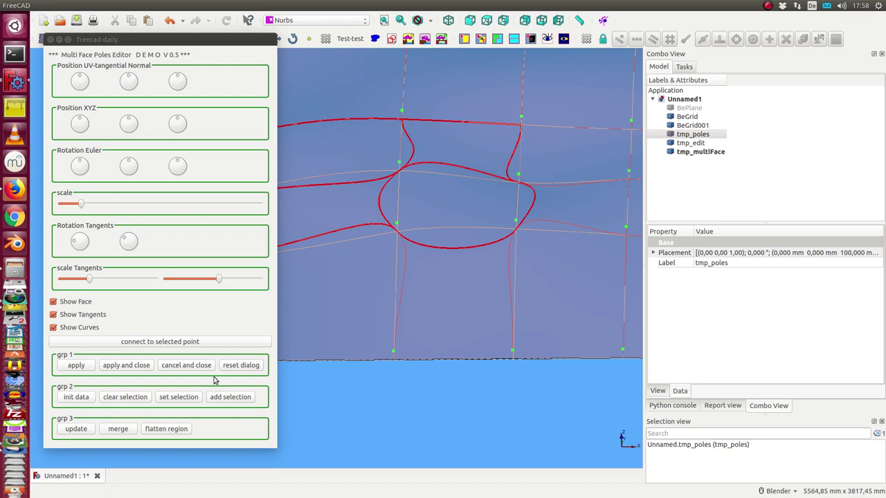
{"action": "left_click", "coordinate": [190, 367]}
{"action": "scroll", "coordinate": [332, 317], "scroll_direction": "down", "scroll_amount": 4}
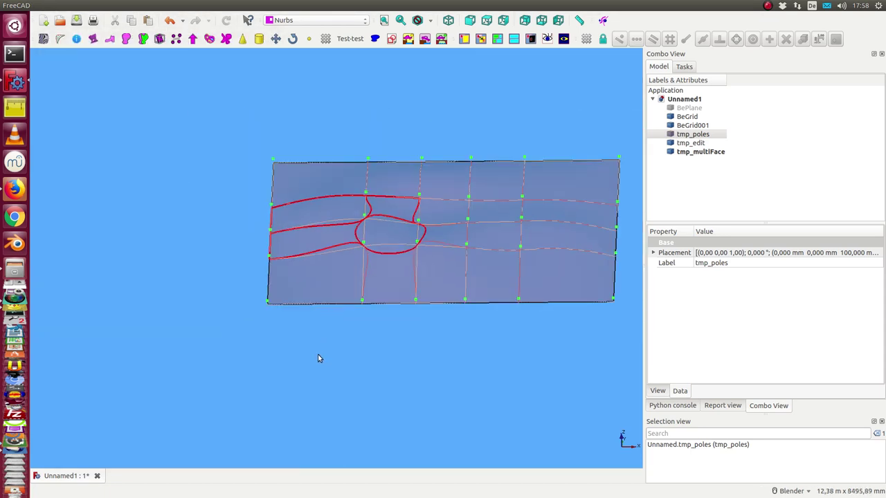
{"action": "middle_click_drag", "start_coordinate": [318, 358], "coordinate": [239, 369], "text": "shift"}
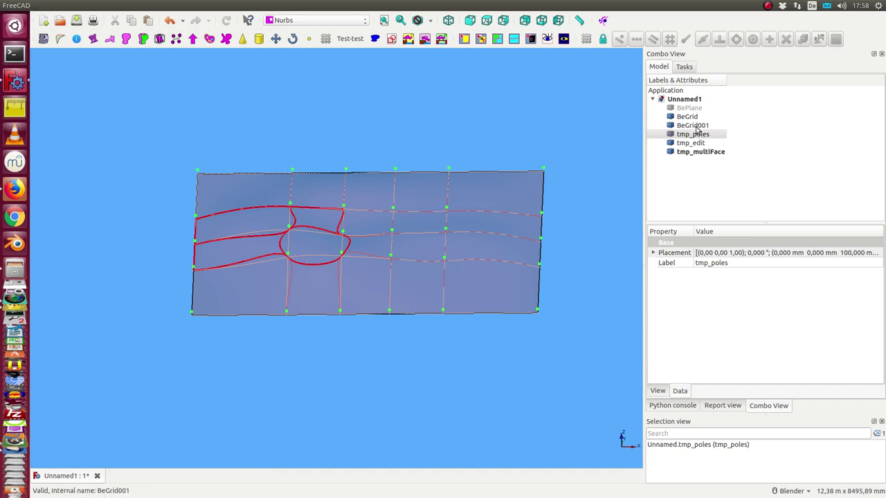
{"action": "left_click", "coordinate": [684, 135]}
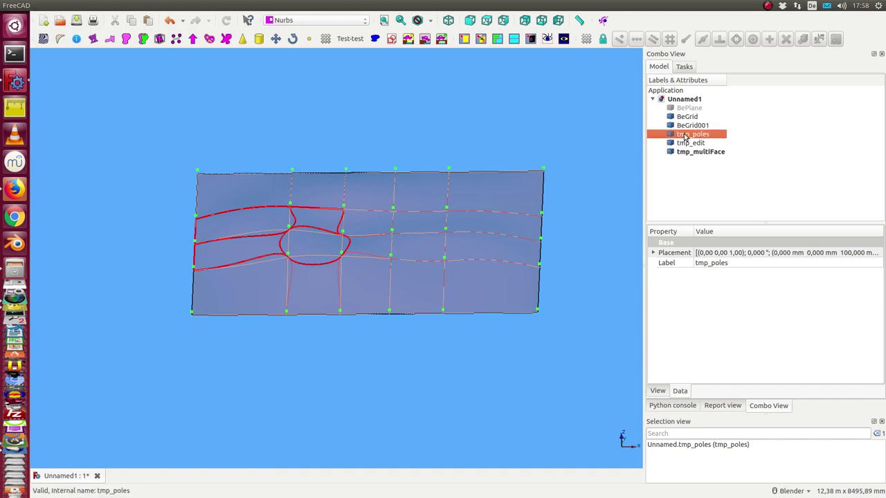
{"action": "middle_click_drag", "start_coordinate": [346, 229], "coordinate": [404, 132]}
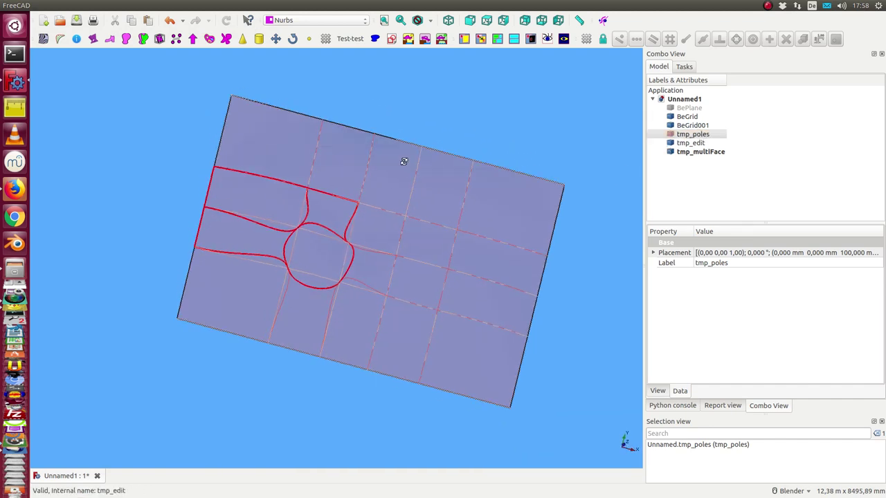
{"action": "left_click", "coordinate": [689, 142]}
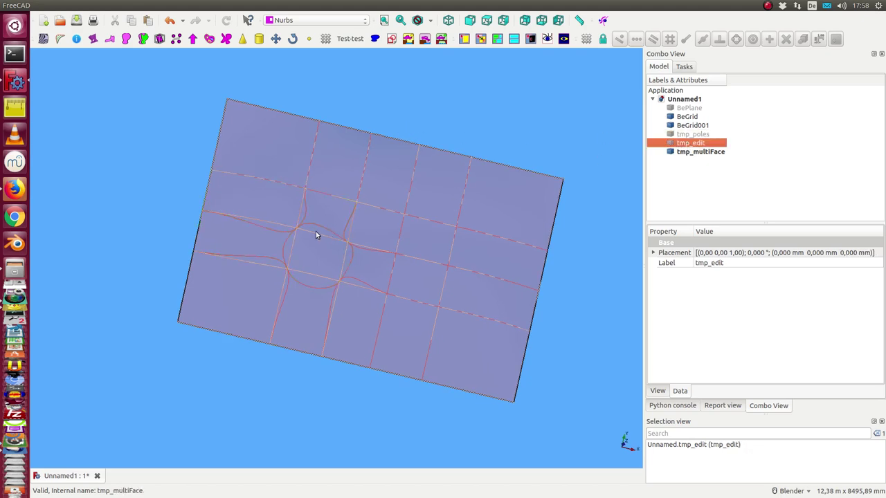
{"action": "mouse_move", "coordinate": [274, 389]}
{"action": "middle_mouse_down"}
{"action": "mouse_move", "coordinate": [342, 380]}
{"action": "mouse_move", "coordinate": [336, 401]}
{"action": "mouse_move", "coordinate": [362, 381]}
{"action": "mouse_move", "coordinate": [379, 400]}
{"action": "mouse_move", "coordinate": [474, 200]}
{"action": "middle_mouse_up"}
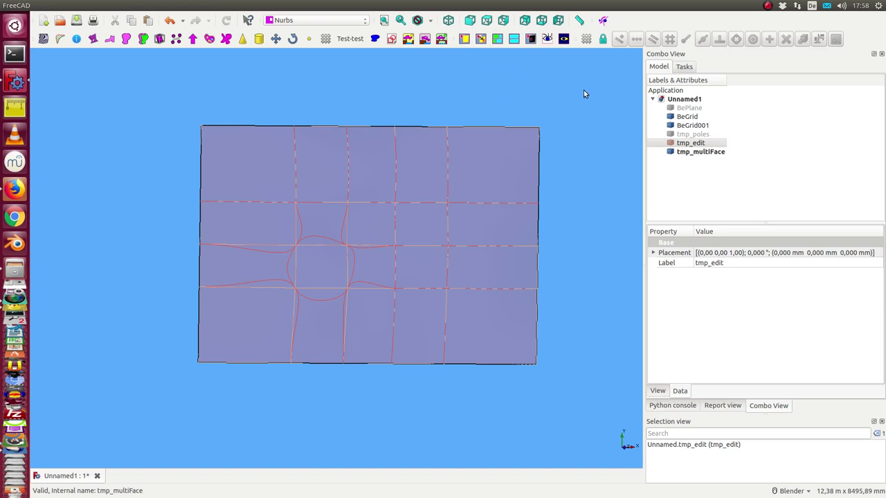
Create a new Cell from tmp_multiFace with Bezier > create Cell
{"action": "left_click", "coordinate": [692, 152]}
{"action": "left_click", "coordinate": [555, 5]}
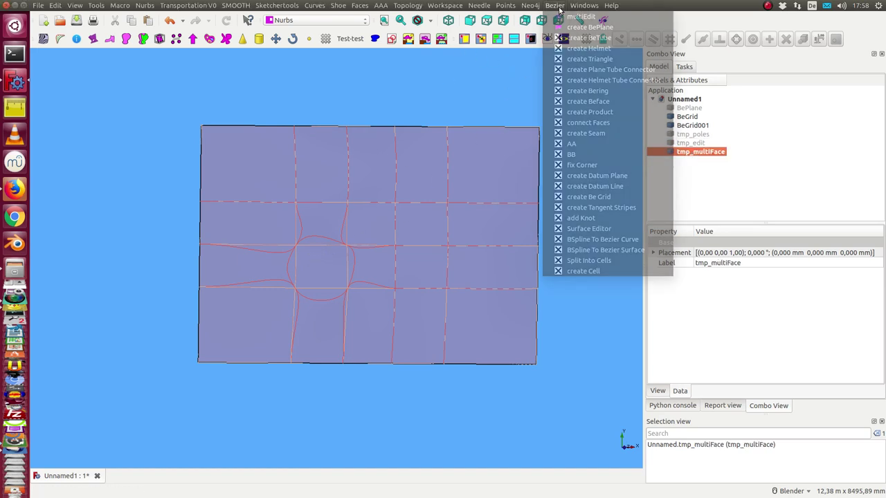
{"action": "left_click", "coordinate": [574, 273]}
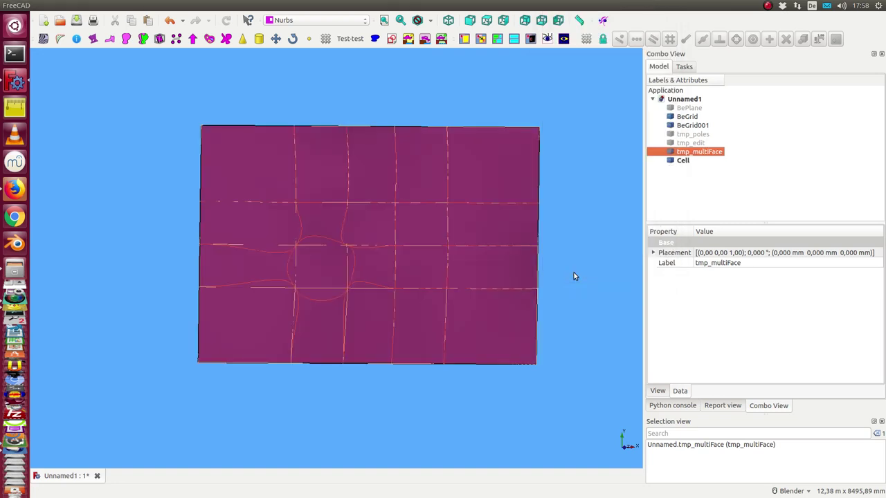
{"action": "left_click", "coordinate": [683, 160]}
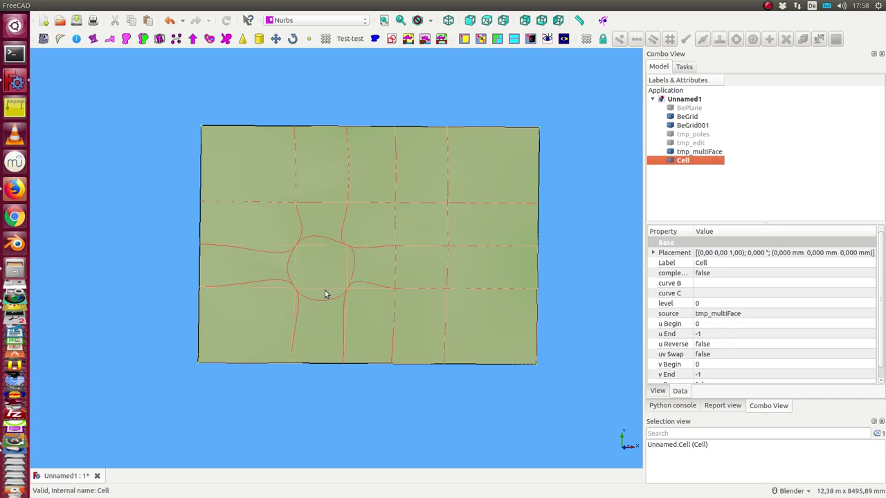
Set the Cell's range to u 1–2 and v 1–2, then zoom in on it
{"action": "left_click", "coordinate": [720, 325]}
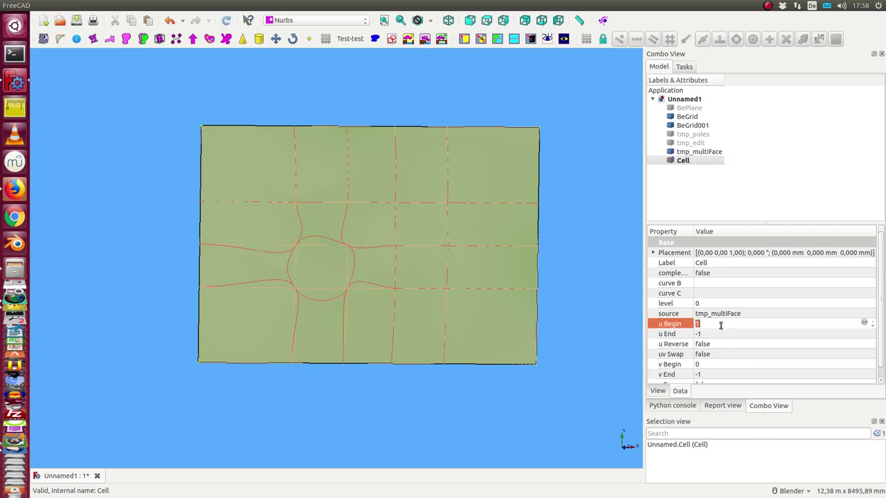
{"action": "key", "text": "Return"}
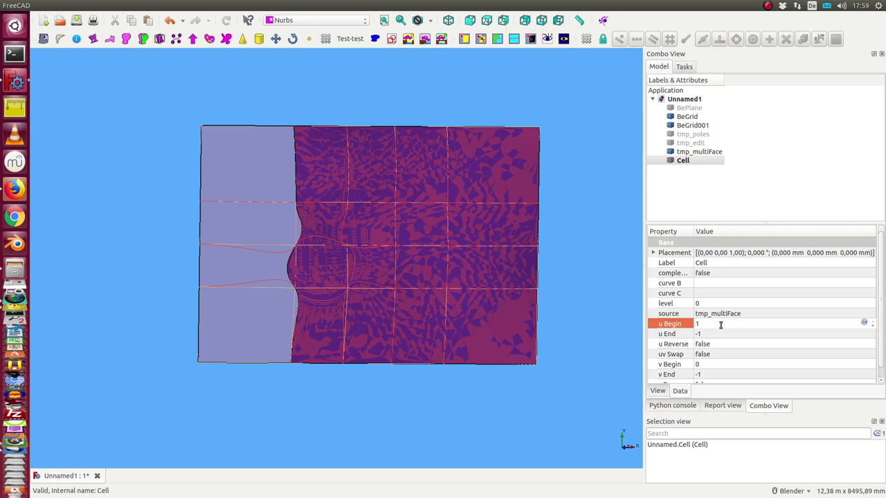
{"action": "left_click", "coordinate": [722, 335]}
{"action": "scroll", "coordinate": [723, 335], "scroll_direction": "up", "scroll_amount": 1}
{"action": "key", "text": "Return"}
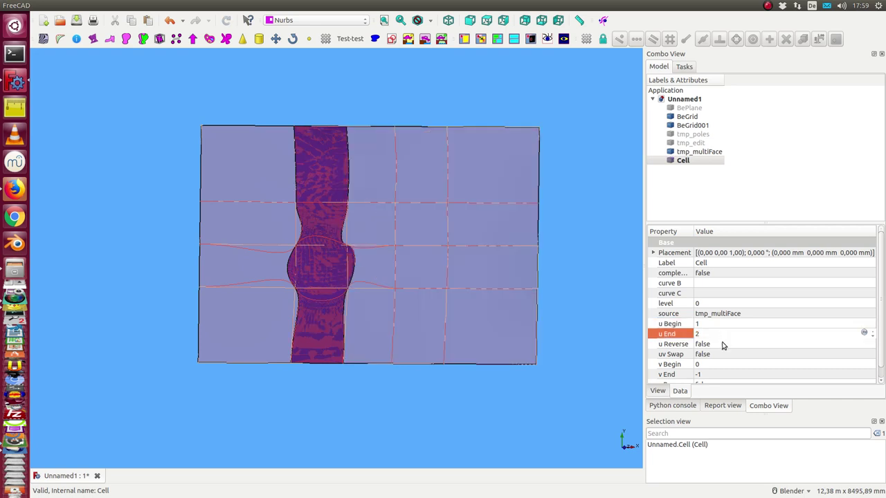
{"action": "scroll", "coordinate": [882, 354], "scroll_direction": "down", "scroll_amount": 1}
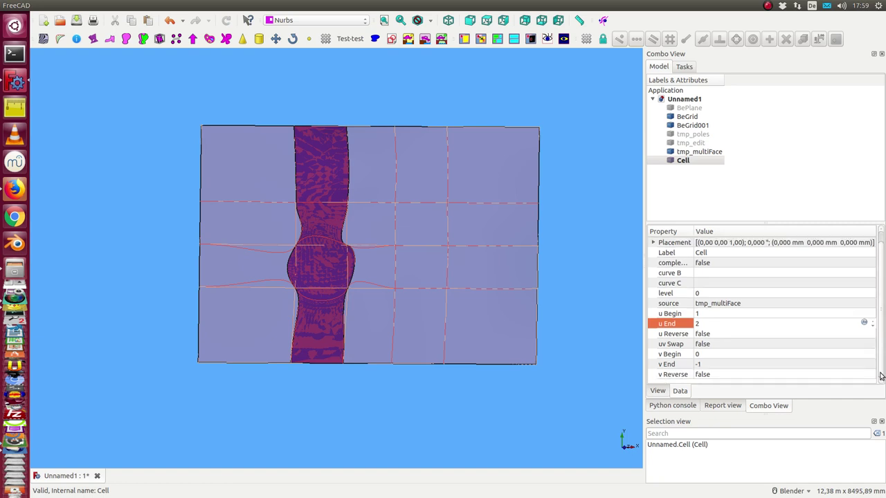
{"action": "left_click", "coordinate": [723, 355]}
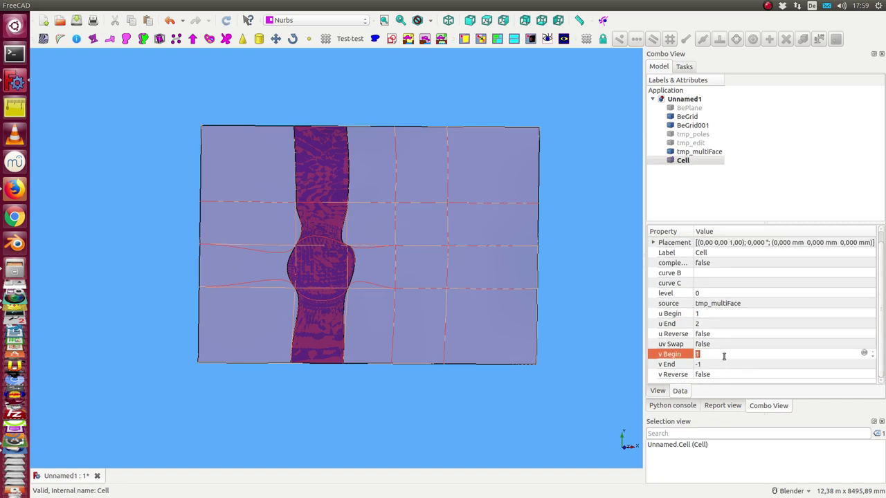
{"action": "type", "text": "1"}
{"action": "left_click", "coordinate": [729, 367]}
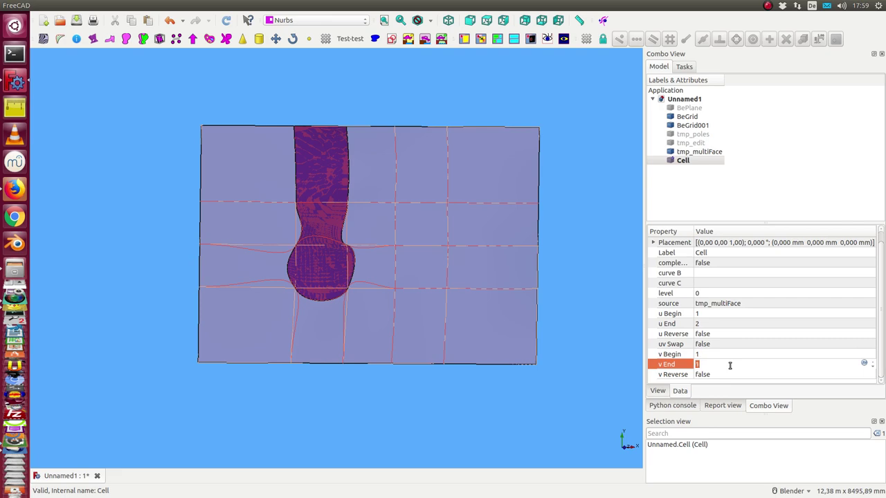
{"action": "key", "text": "Return"}
{"action": "mouse_move", "coordinate": [408, 396]}
{"action": "middle_mouse_down"}
{"action": "mouse_move", "coordinate": [376, 307]}
{"action": "mouse_move", "coordinate": [388, 362]}
{"action": "middle_mouse_up"}
{"action": "scroll", "coordinate": [382, 358], "scroll_direction": "up", "scroll_amount": 3}
{"action": "scroll", "coordinate": [360, 339], "scroll_direction": "up", "scroll_amount": 2}
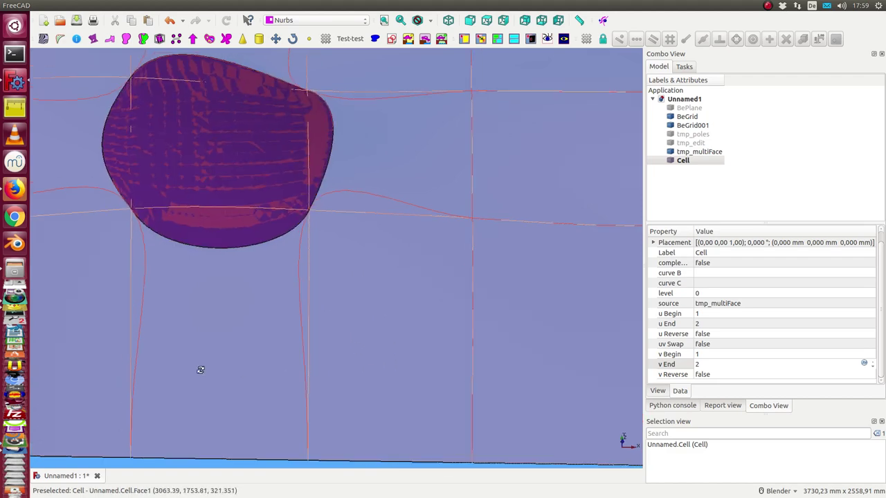
Level the view and hide tmp_multiFace
{"action": "middle_click_drag", "start_coordinate": [203, 370], "coordinate": [180, 403]}
{"action": "scroll", "coordinate": [196, 384], "scroll_direction": "down", "scroll_amount": 2}
{"action": "mouse_move", "coordinate": [241, 394]}
{"action": "middle_mouse_down"}
{"action": "mouse_move", "coordinate": [249, 330]}
{"action": "mouse_move", "coordinate": [226, 356]}
{"action": "mouse_move", "coordinate": [243, 330]}
{"action": "mouse_move", "coordinate": [233, 387]}
{"action": "middle_mouse_up"}
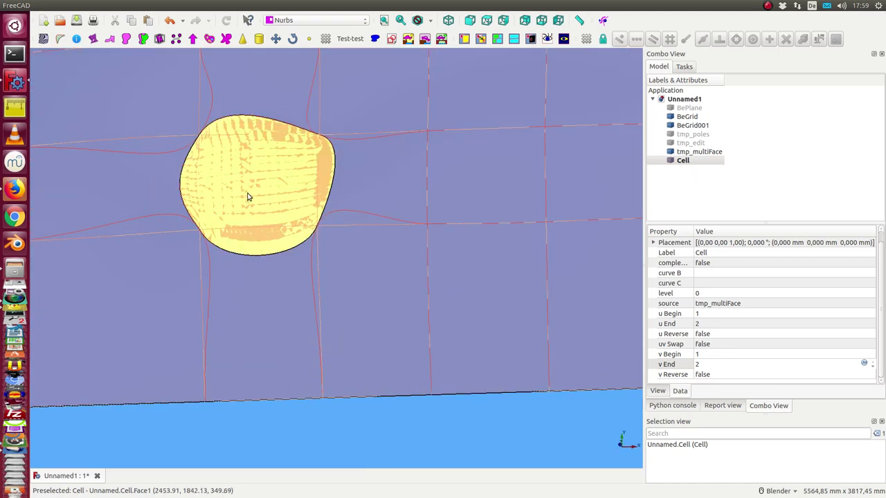
{"action": "left_click", "coordinate": [691, 151]}
{"action": "key", "text": "space"}
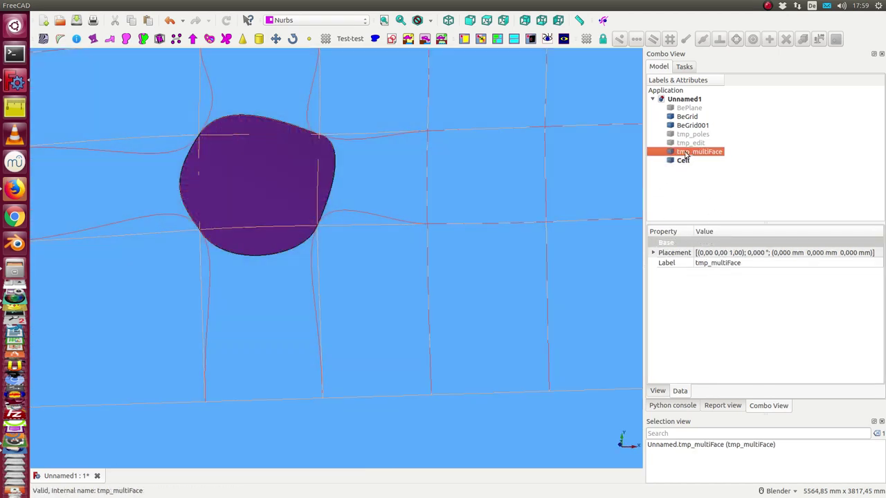
Inspect the Cell's B-spline control net with geometry info, then turn the info off
{"action": "left_click", "coordinate": [240, 194]}
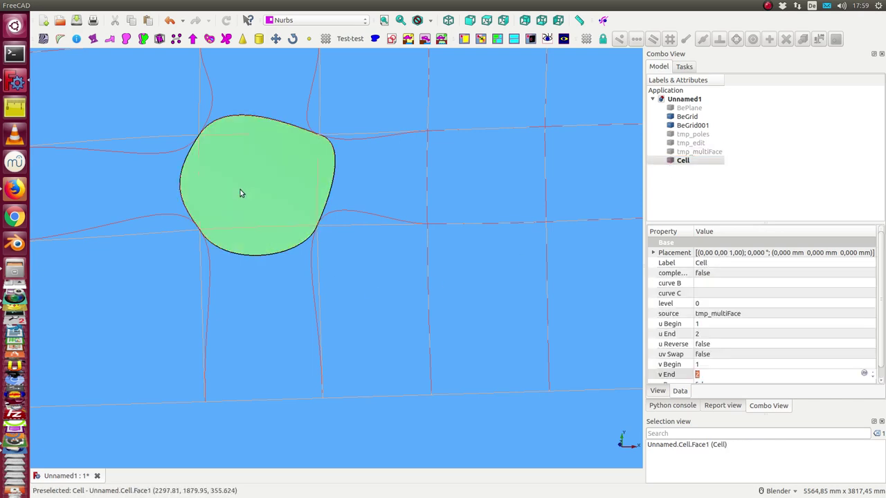
{"action": "left_click", "coordinate": [76, 39]}
{"action": "mouse_move", "coordinate": [247, 341]}
{"action": "middle_mouse_down"}
{"action": "mouse_move", "coordinate": [274, 218]}
{"action": "mouse_move", "coordinate": [262, 346]}
{"action": "middle_mouse_up"}
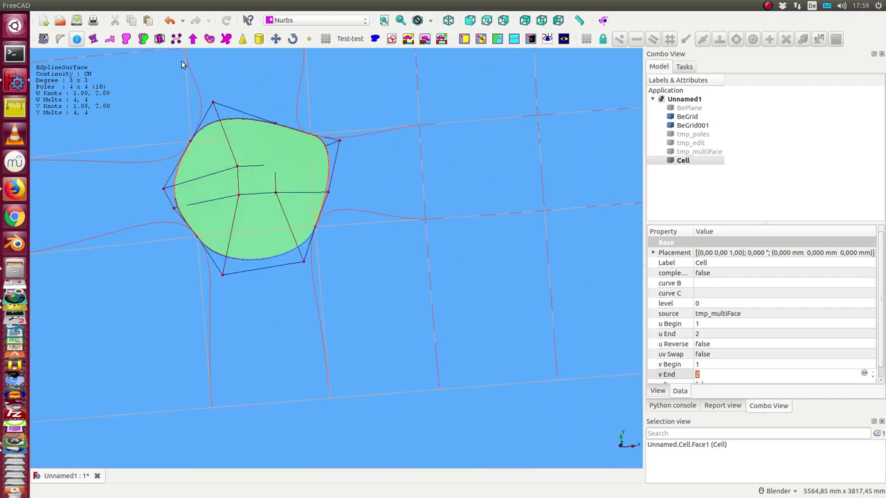
{"action": "left_click", "coordinate": [76, 38]}
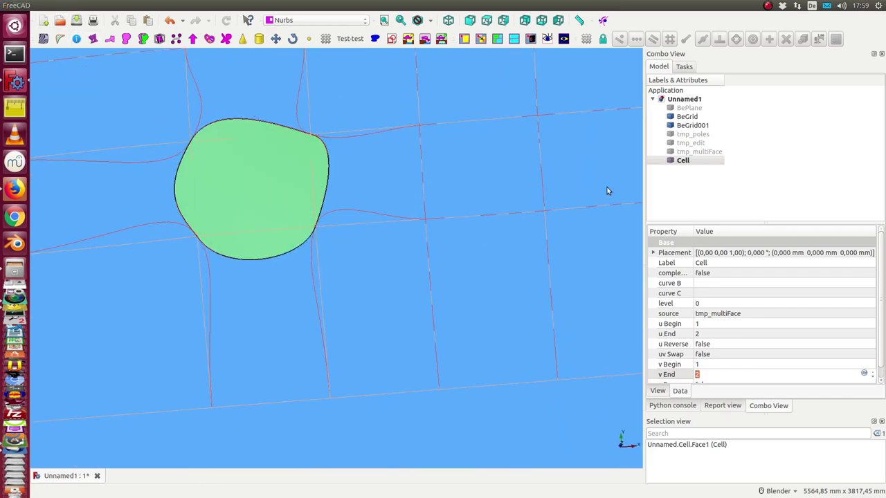
Duplicate the Cell, rename the copy 'Cell outside' and set its complement to true
{"action": "key", "text": "ctrl+c"}
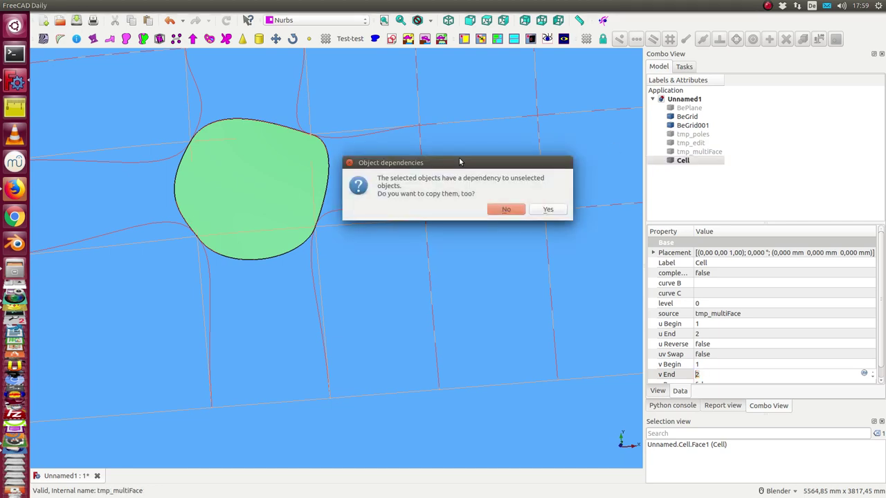
{"action": "key", "text": "Return"}
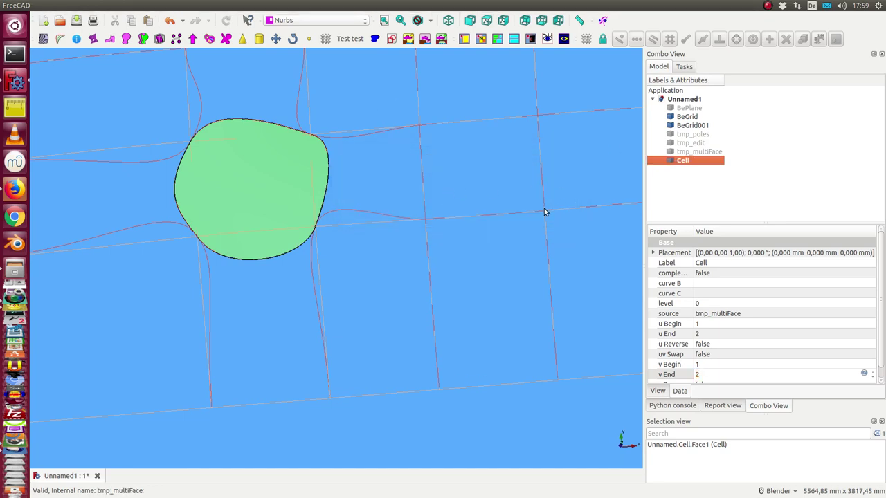
{"action": "key", "text": "ctrl+v"}
{"action": "left_click", "coordinate": [692, 169]}
{"action": "key", "text": "F2"}
{"action": "key", "text": "BackSpace"}
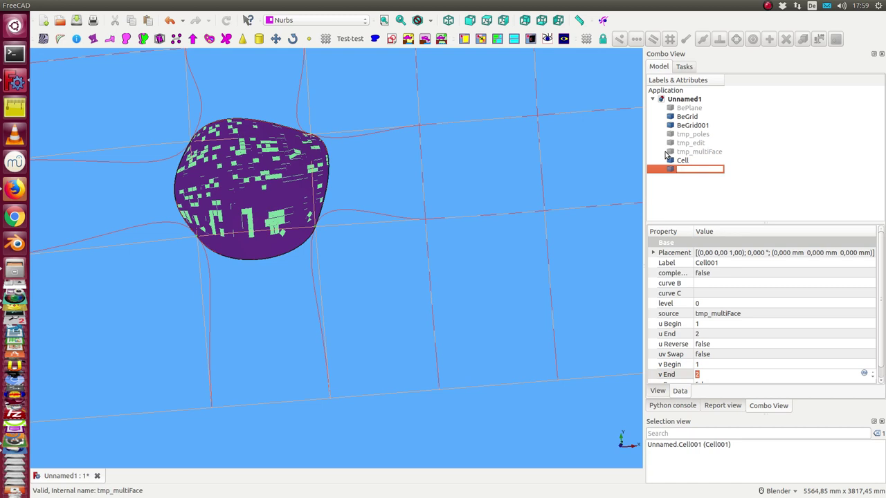
{"action": "type", "text": "Cell outside"}
{"action": "key", "text": "Return"}
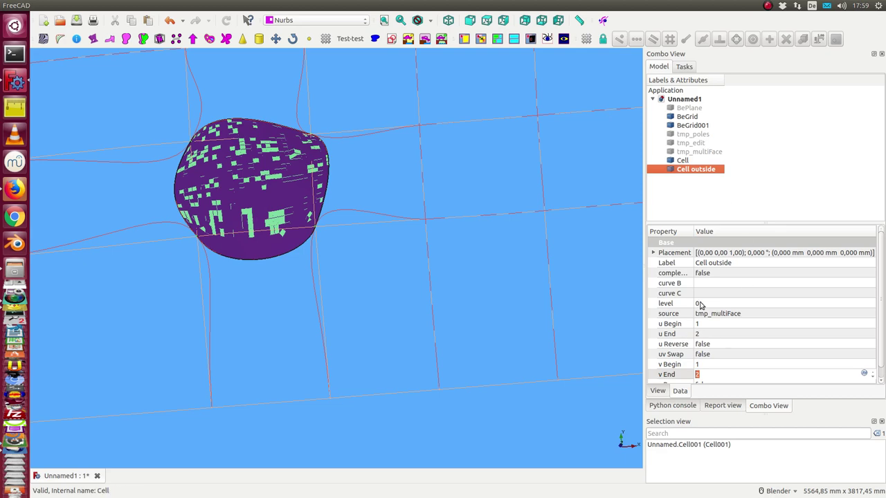
{"action": "left_click", "coordinate": [708, 274]}
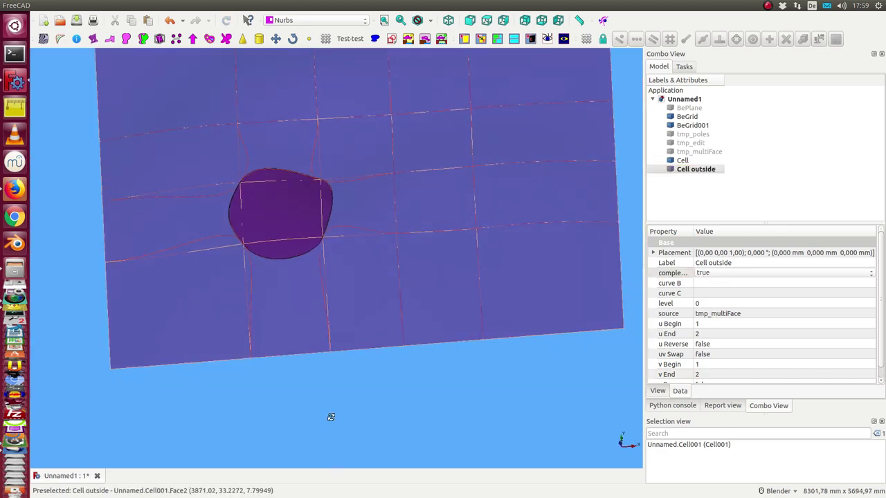
{"action": "mouse_move", "coordinate": [330, 415]}
{"action": "middle_mouse_down"}
{"action": "mouse_move", "coordinate": [297, 360]}
{"action": "mouse_move", "coordinate": [325, 325]}
{"action": "middle_mouse_up"}
{"action": "left_click", "coordinate": [682, 159]}
{"action": "key", "text": "space"}
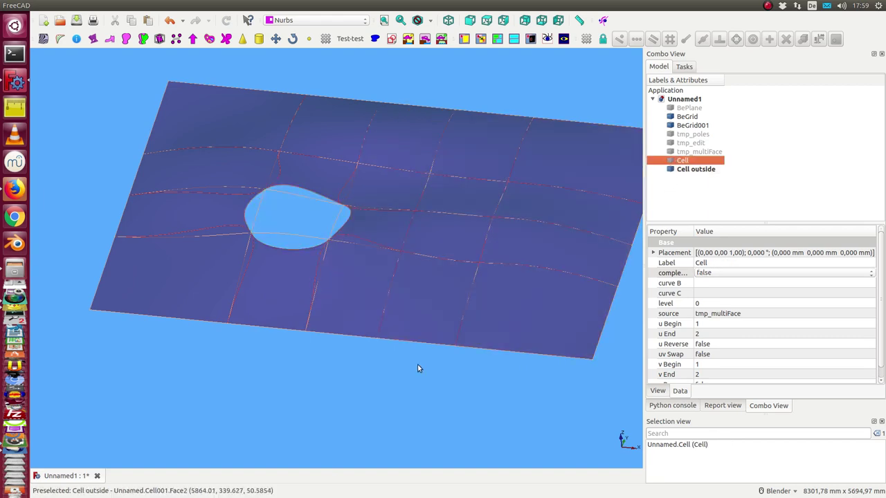
{"action": "mouse_move", "coordinate": [394, 366]}
{"action": "middle_mouse_down"}
{"action": "mouse_move", "coordinate": [372, 419]}
{"action": "mouse_move", "coordinate": [402, 300]}
{"action": "mouse_move", "coordinate": [328, 213]}
{"action": "mouse_move", "coordinate": [338, 409]}
{"action": "mouse_move", "coordinate": [362, 287]}
{"action": "middle_mouse_up"}
{"action": "mouse_move", "coordinate": [366, 206]}
{"action": "middle_mouse_down"}
{"action": "mouse_move", "coordinate": [247, 178]}
{"action": "mouse_move", "coordinate": [317, 416]}
{"action": "mouse_move", "coordinate": [426, 377]}
{"action": "middle_mouse_up"}
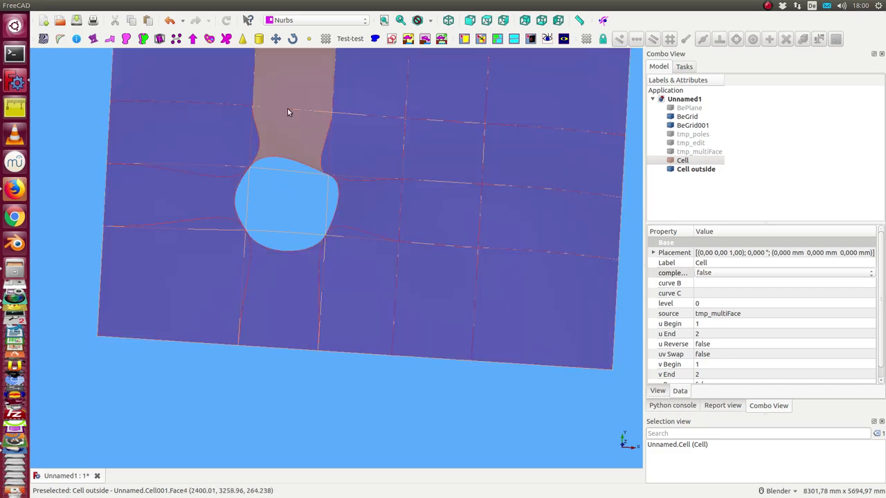
{"action": "scroll", "coordinate": [461, 212], "scroll_direction": "down", "scroll_amount": 5}
{"action": "mouse_move", "coordinate": [419, 257]}
{"action": "middle_mouse_down"}
{"action": "mouse_move", "coordinate": [291, 346]}
{"action": "mouse_move", "coordinate": [295, 357]}
{"action": "middle_mouse_up"}
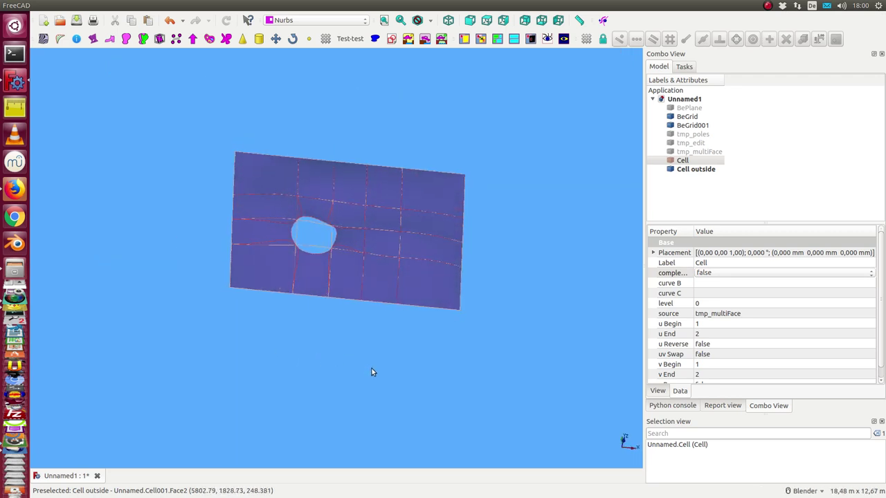
{"action": "mouse_move", "coordinate": [372, 371]}
{"action": "middle_mouse_down"}
{"action": "mouse_move", "coordinate": [343, 314]}
{"action": "mouse_move", "coordinate": [381, 332]}
{"action": "mouse_move", "coordinate": [381, 320]}
{"action": "mouse_move", "coordinate": [373, 385]}
{"action": "middle_mouse_up"}
{"action": "scroll", "coordinate": [373, 385], "scroll_direction": "up", "scroll_amount": 2}
{"action": "scroll", "coordinate": [373, 385], "scroll_direction": "down", "scroll_amount": 1}
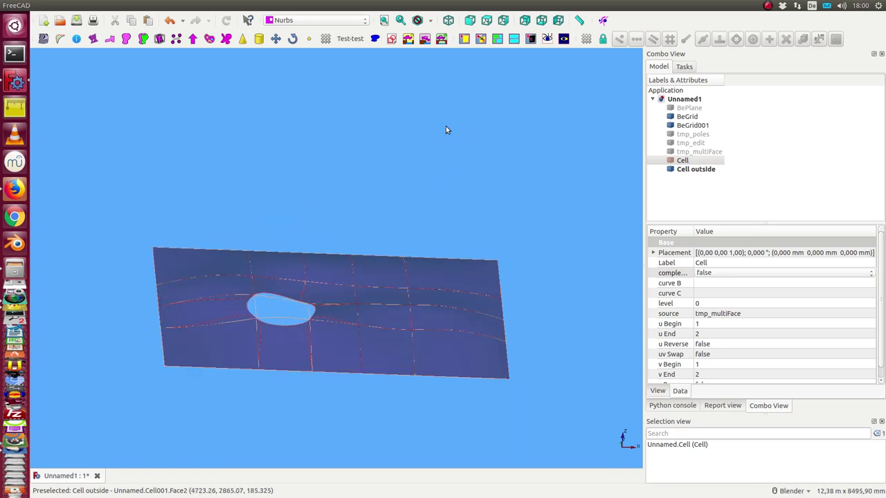
Create a new unattached sketch on the XZ plane
{"action": "left_click", "coordinate": [392, 38]}
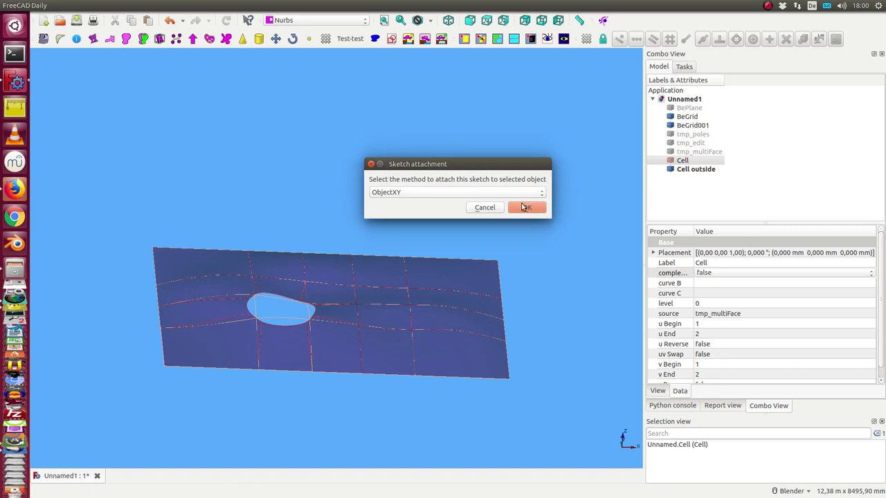
{"action": "left_click", "coordinate": [527, 192]}
{"action": "left_click", "coordinate": [380, 169]}
{"action": "left_click", "coordinate": [519, 207]}
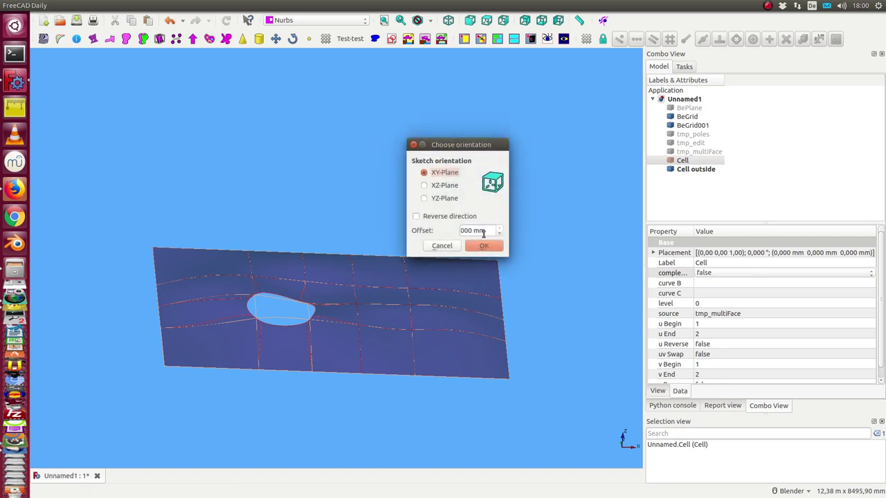
{"action": "left_click", "coordinate": [438, 187]}
{"action": "left_click", "coordinate": [485, 246]}
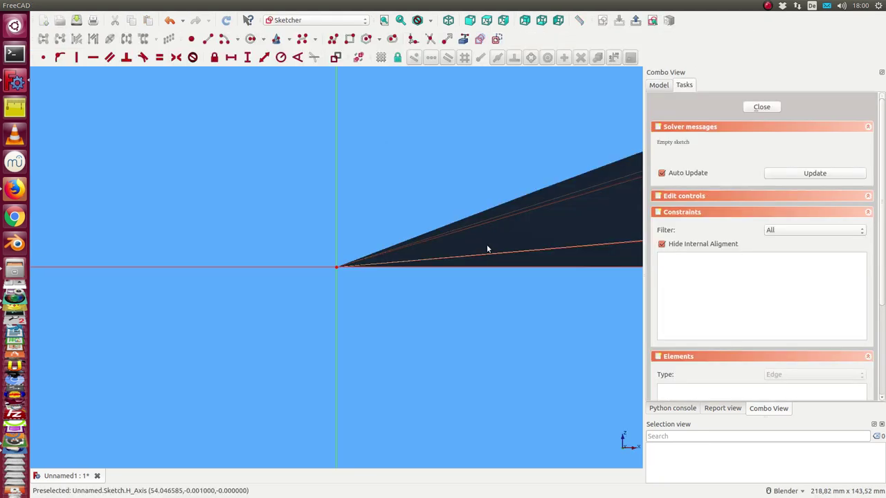
Draw a four-point B-spline path rising from the sketch origin and close the sketch
{"action": "left_click", "coordinate": [60, 56]}
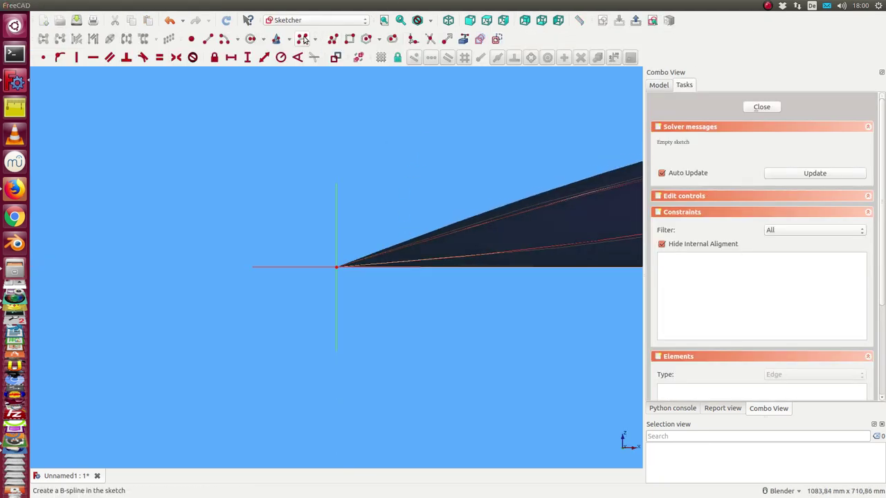
{"action": "left_click", "coordinate": [337, 268]}
{"action": "left_click", "coordinate": [428, 182]}
{"action": "left_click", "coordinate": [271, 125]}
{"action": "scroll", "coordinate": [270, 126], "scroll_direction": "down", "scroll_amount": 2}
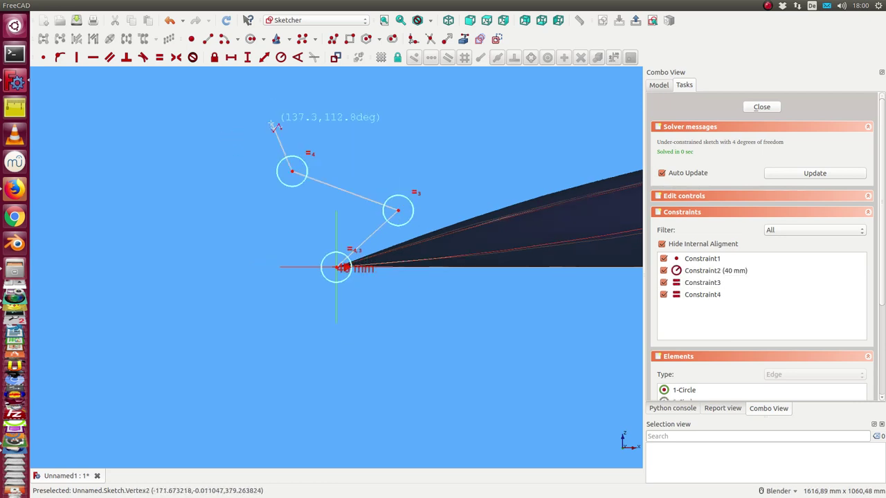
{"action": "left_click", "coordinate": [361, 83]}
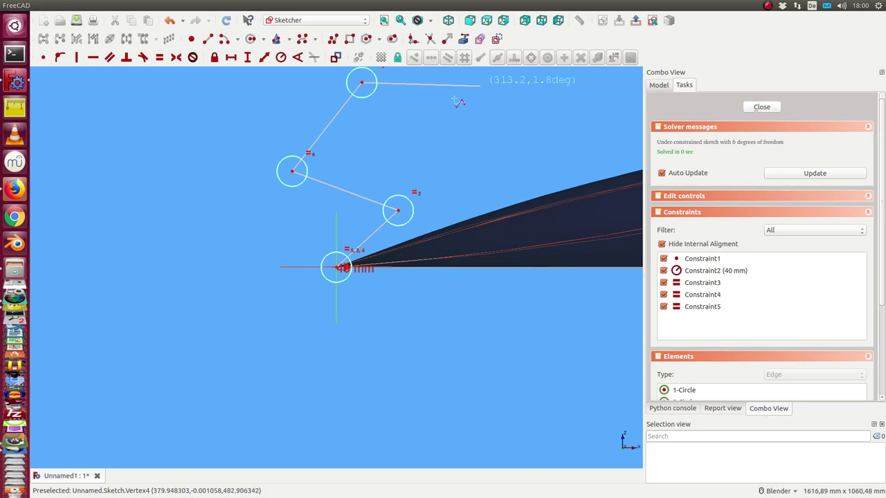
{"action": "right_click", "coordinate": [426, 131]}
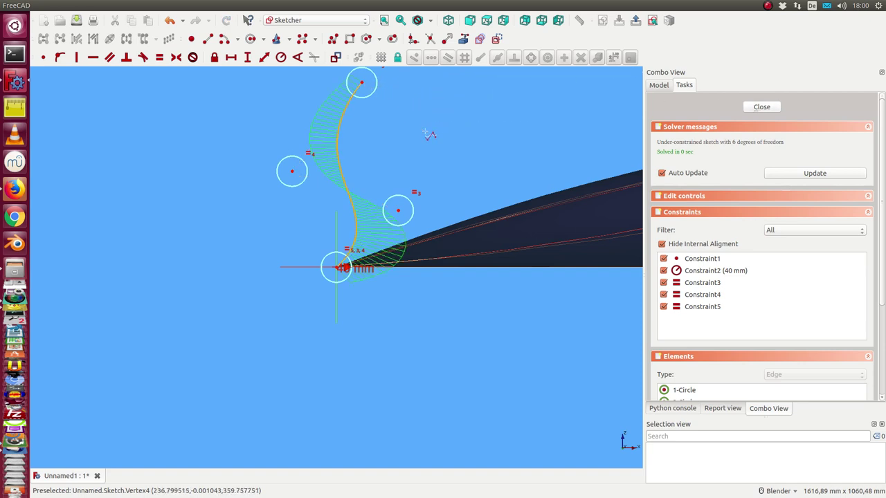
{"action": "left_click", "coordinate": [759, 107]}
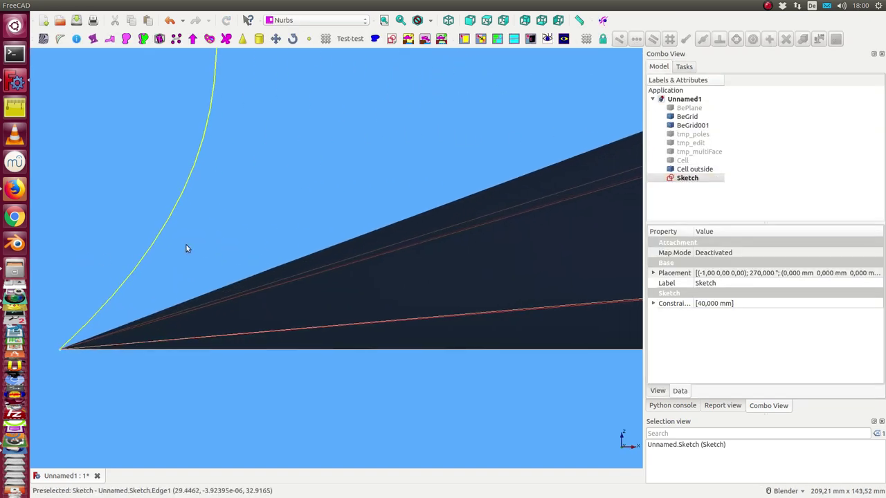
Undo the sketch's last placement change so its curve rises from the hole's rim
{"action": "scroll", "coordinate": [235, 227], "scroll_direction": "down", "scroll_amount": 3}
{"action": "scroll", "coordinate": [259, 213], "scroll_direction": "down", "scroll_amount": 2}
{"action": "scroll", "coordinate": [249, 216], "scroll_direction": "down", "scroll_amount": 2}
{"action": "scroll", "coordinate": [208, 222], "scroll_direction": "down", "scroll_amount": 3}
{"action": "mouse_move", "coordinate": [197, 222]}
{"action": "middle_mouse_down"}
{"action": "mouse_move", "coordinate": [385, 178]}
{"action": "mouse_move", "coordinate": [378, 154]}
{"action": "mouse_move", "coordinate": [243, 219]}
{"action": "mouse_move", "coordinate": [450, 142]}
{"action": "mouse_move", "coordinate": [468, 168]}
{"action": "middle_mouse_up"}
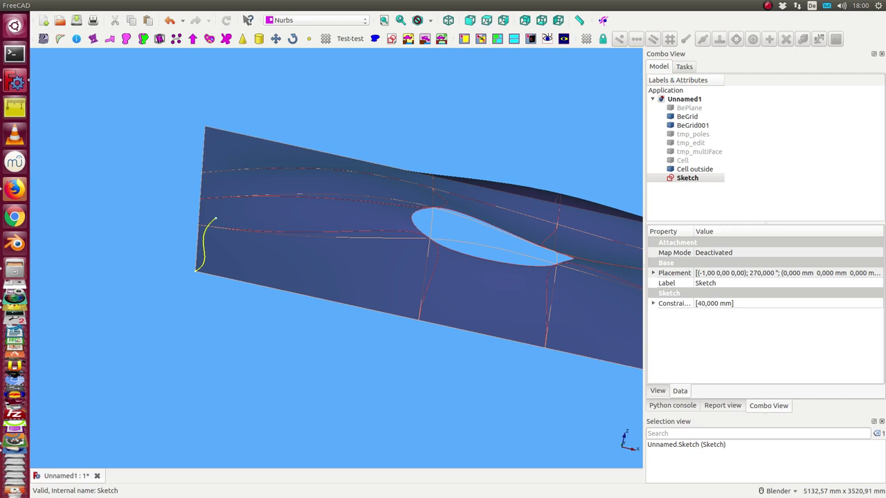
{"action": "key", "text": "ctrl+z"}
{"action": "mouse_move", "coordinate": [416, 429]}
{"action": "middle_mouse_down"}
{"action": "mouse_move", "coordinate": [417, 417]}
{"action": "mouse_move", "coordinate": [393, 471]}
{"action": "mouse_move", "coordinate": [478, 298]}
{"action": "mouse_move", "coordinate": [383, 306]}
{"action": "mouse_move", "coordinate": [369, 332]}
{"action": "middle_mouse_up"}
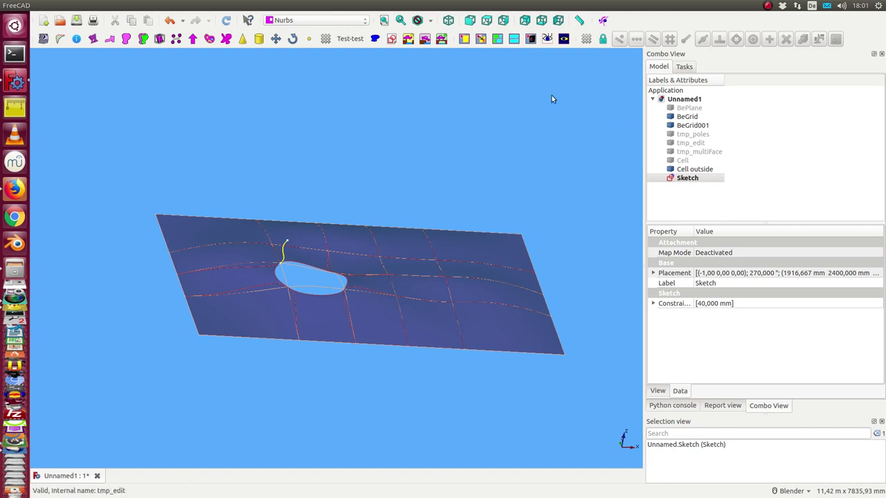
In the Part workbench, sweep the Cell profile along the sketch curve
{"action": "left_click", "coordinate": [297, 20]}
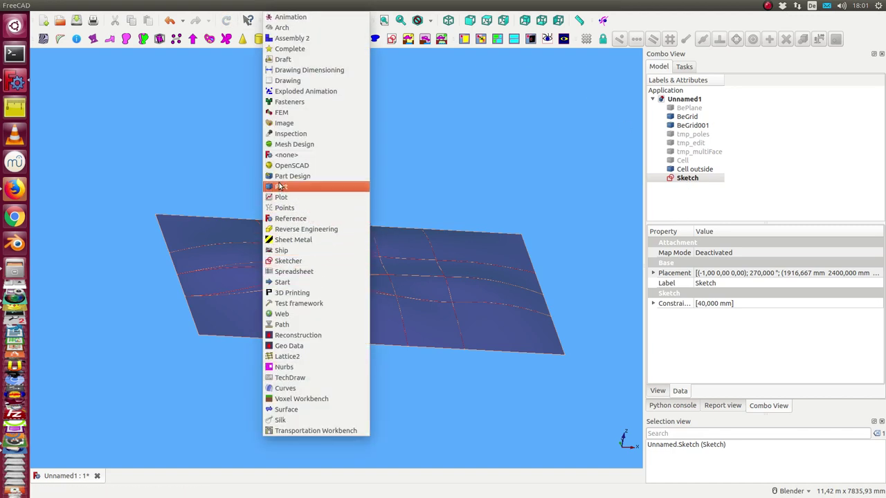
{"action": "left_click", "coordinate": [282, 189]}
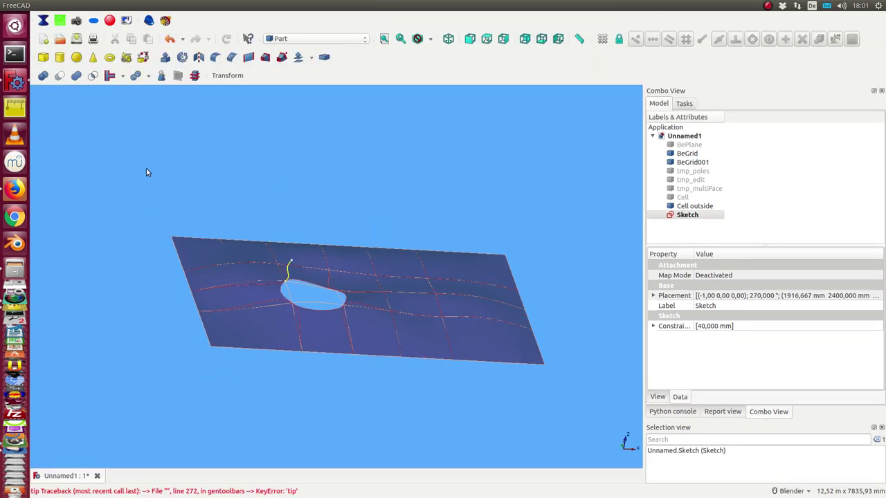
{"action": "left_click", "coordinate": [282, 59]}
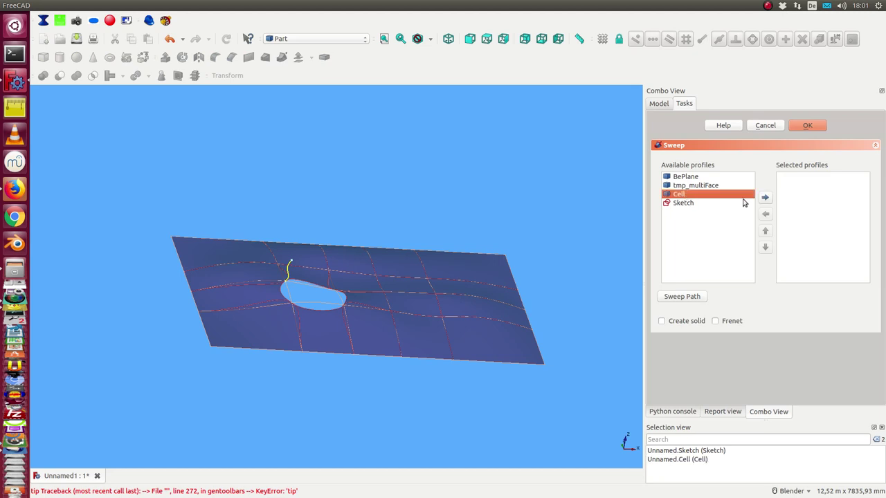
{"action": "left_click", "coordinate": [680, 194]}
{"action": "left_click", "coordinate": [764, 198]}
{"action": "left_click", "coordinate": [684, 298]}
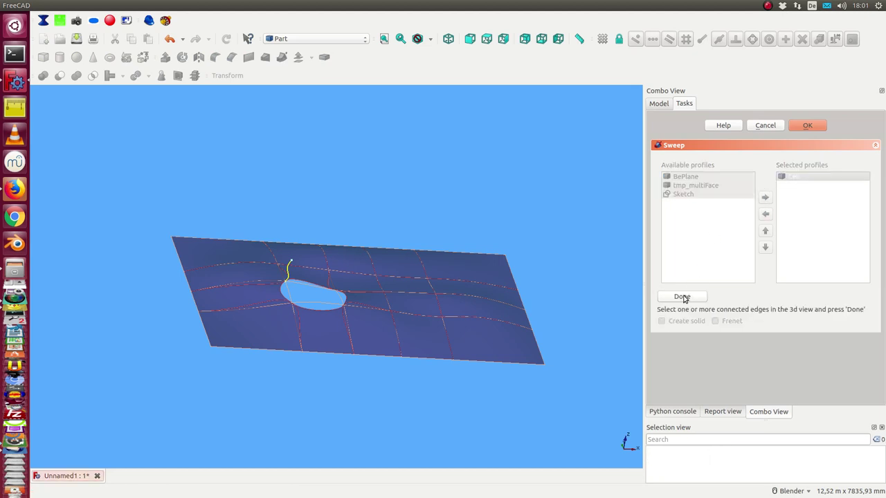
{"action": "left_click", "coordinate": [291, 263]}
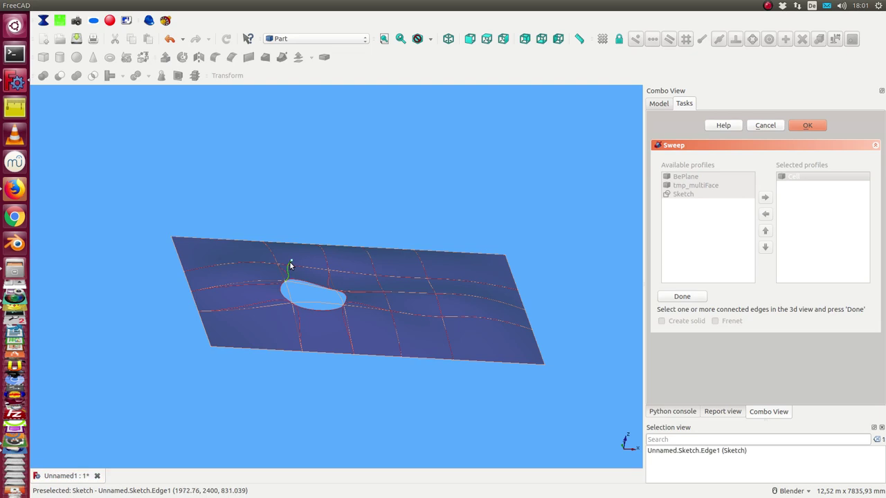
{"action": "left_click", "coordinate": [675, 299]}
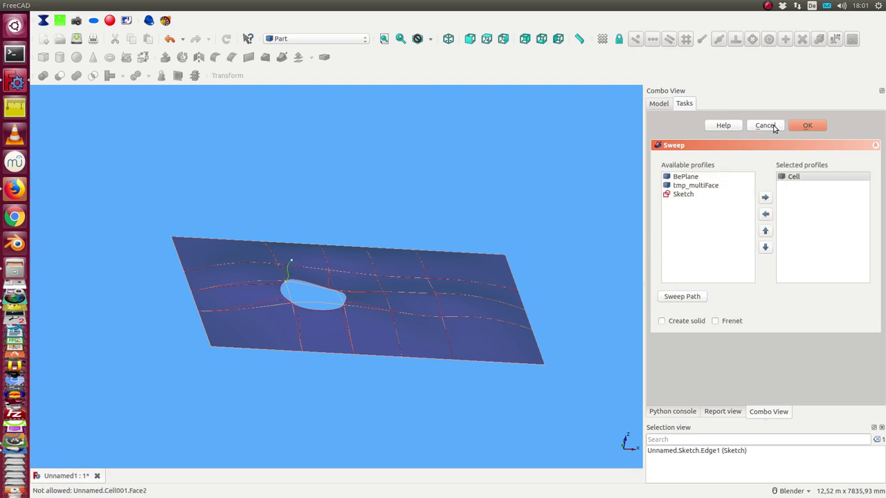
{"action": "left_click", "coordinate": [804, 126]}
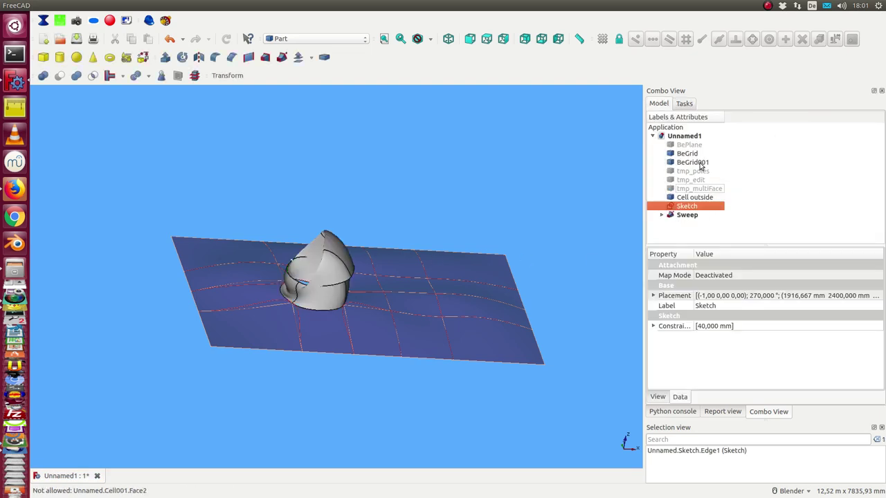
Reopen the path sketch for editing with the Sweep selected and the curve centred
{"action": "mouse_move", "coordinate": [326, 223]}
{"action": "middle_mouse_down"}
{"action": "mouse_move", "coordinate": [351, 278]}
{"action": "mouse_move", "coordinate": [237, 293]}
{"action": "mouse_move", "coordinate": [283, 208]}
{"action": "mouse_move", "coordinate": [339, 220]}
{"action": "mouse_move", "coordinate": [355, 266]}
{"action": "mouse_move", "coordinate": [324, 203]}
{"action": "mouse_move", "coordinate": [336, 233]}
{"action": "middle_mouse_up"}
{"action": "double_click", "coordinate": [686, 208]}
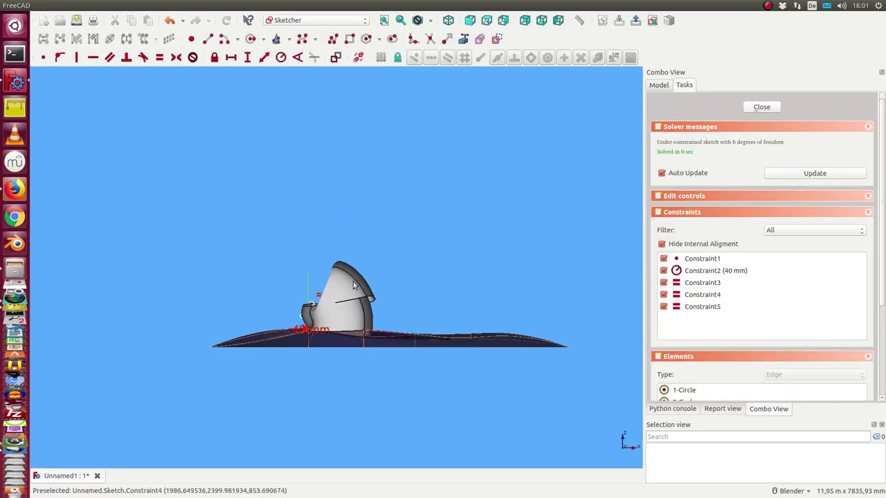
{"action": "left_click", "coordinate": [659, 87]}
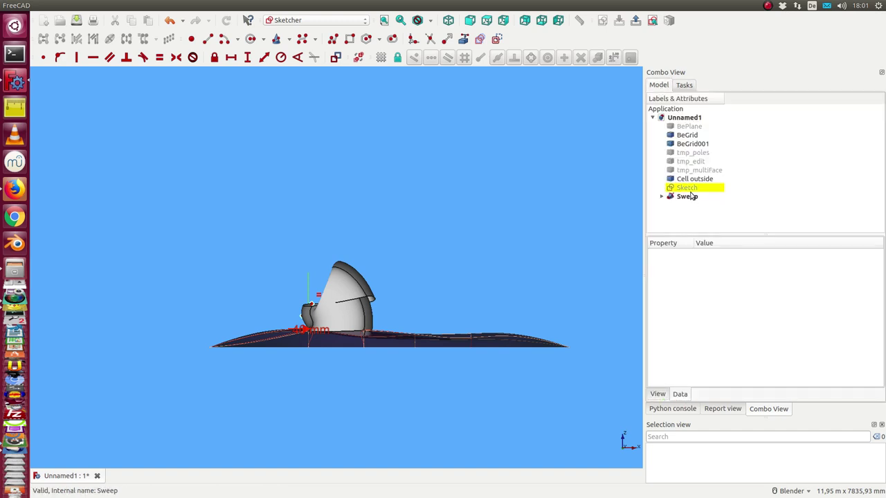
{"action": "left_click", "coordinate": [689, 197]}
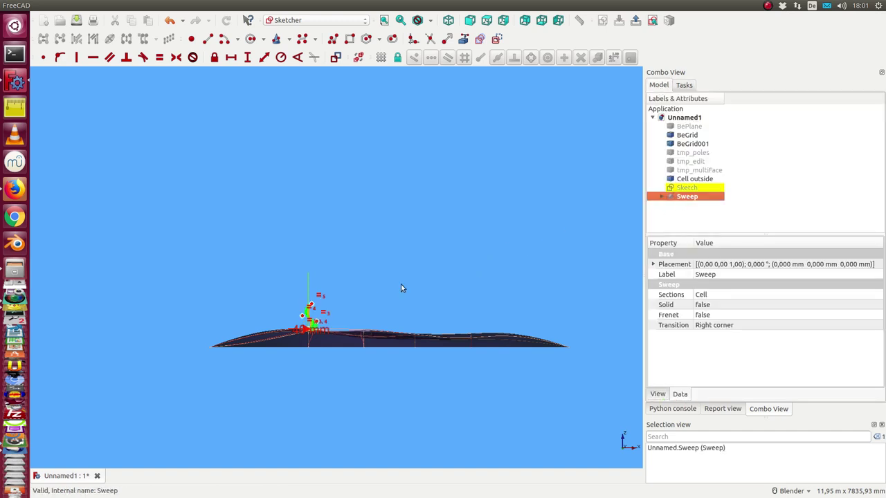
{"action": "scroll", "coordinate": [311, 295], "scroll_direction": "up", "scroll_amount": 5}
{"action": "left_click", "coordinate": [362, 303]}
{"action": "middle_click_drag", "start_coordinate": [361, 303], "coordinate": [447, 161], "text": "shift"}
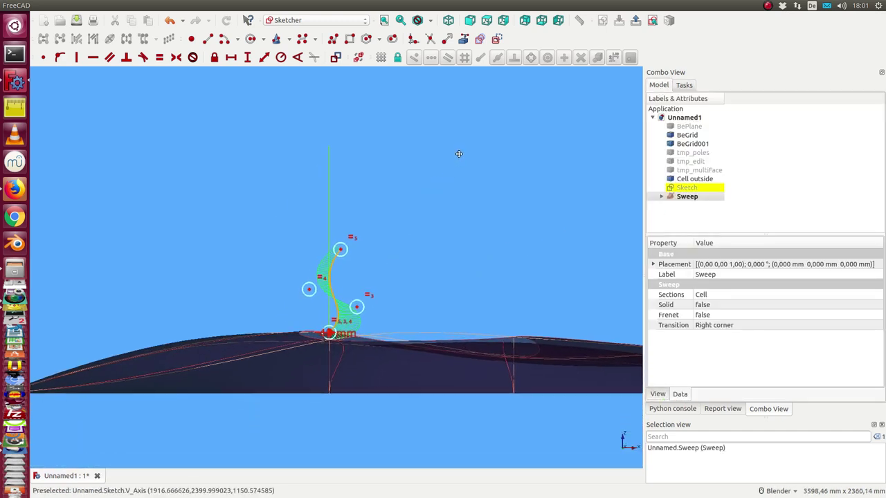
Drag the B-spline control points upward and left to bend the Sweep into a hook
{"action": "left_click_drag", "start_coordinate": [358, 305], "coordinate": [404, 261]}
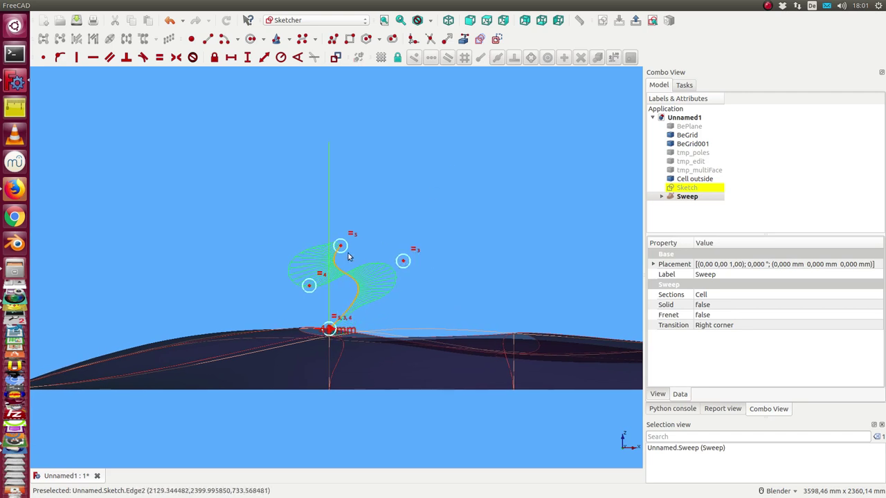
{"action": "left_click_drag", "start_coordinate": [340, 246], "coordinate": [377, 154]}
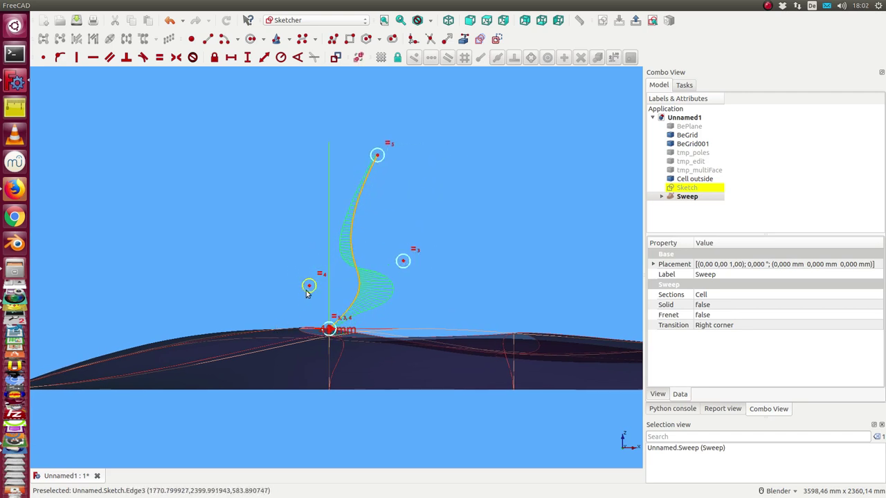
{"action": "left_click_drag", "start_coordinate": [308, 286], "coordinate": [308, 240]}
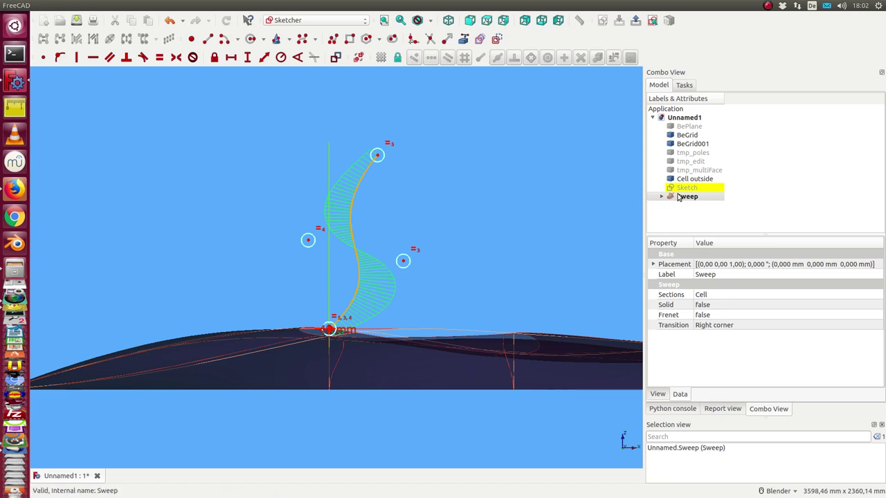
{"action": "left_click", "coordinate": [679, 198]}
{"action": "mouse_move", "coordinate": [530, 189]}
{"action": "middle_mouse_down"}
{"action": "mouse_move", "coordinate": [362, 179]}
{"action": "mouse_move", "coordinate": [348, 160]}
{"action": "middle_mouse_up"}
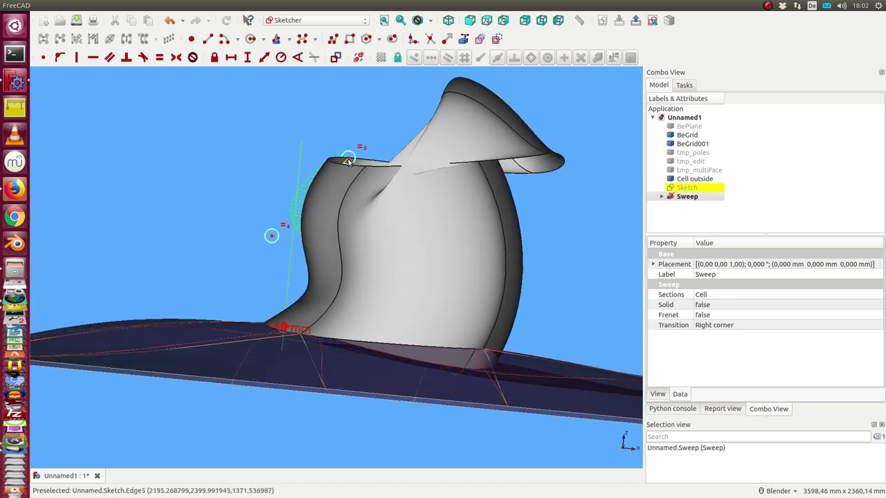
{"action": "mouse_move", "coordinate": [348, 159]}
{"action": "left_mouse_down"}
{"action": "mouse_move", "coordinate": [270, 119]}
{"action": "mouse_move", "coordinate": [231, 115]}
{"action": "left_mouse_up"}
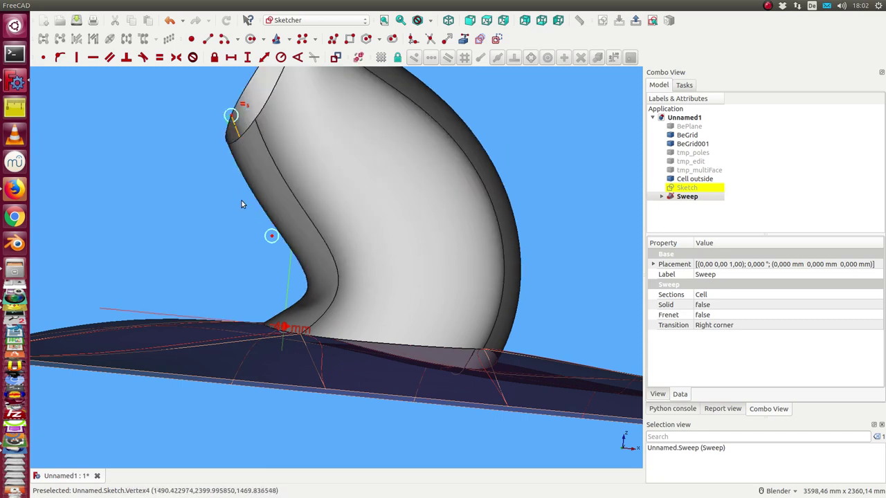
{"action": "scroll", "coordinate": [242, 204], "scroll_direction": "down", "scroll_amount": 3}
{"action": "mouse_move", "coordinate": [263, 180]}
{"action": "middle_mouse_down"}
{"action": "mouse_move", "coordinate": [373, 270]}
{"action": "mouse_move", "coordinate": [371, 326]}
{"action": "mouse_move", "coordinate": [360, 320]}
{"action": "mouse_move", "coordinate": [411, 290]}
{"action": "mouse_move", "coordinate": [341, 220]}
{"action": "mouse_move", "coordinate": [591, 239]}
{"action": "middle_mouse_up"}
Orbit around the sweep, viewing it from diagonal, top-down and open-end angles
{"action": "middle_click_drag", "start_coordinate": [476, 251], "coordinate": [345, 414]}
{"action": "mouse_move", "coordinate": [455, 181]}
{"action": "middle_mouse_down"}
{"action": "mouse_move", "coordinate": [475, 224]}
{"action": "mouse_move", "coordinate": [274, 177]}
{"action": "mouse_move", "coordinate": [338, 299]}
{"action": "mouse_move", "coordinate": [300, 198]}
{"action": "mouse_move", "coordinate": [222, 279]}
{"action": "mouse_move", "coordinate": [316, 187]}
{"action": "mouse_move", "coordinate": [229, 302]}
{"action": "middle_mouse_up"}
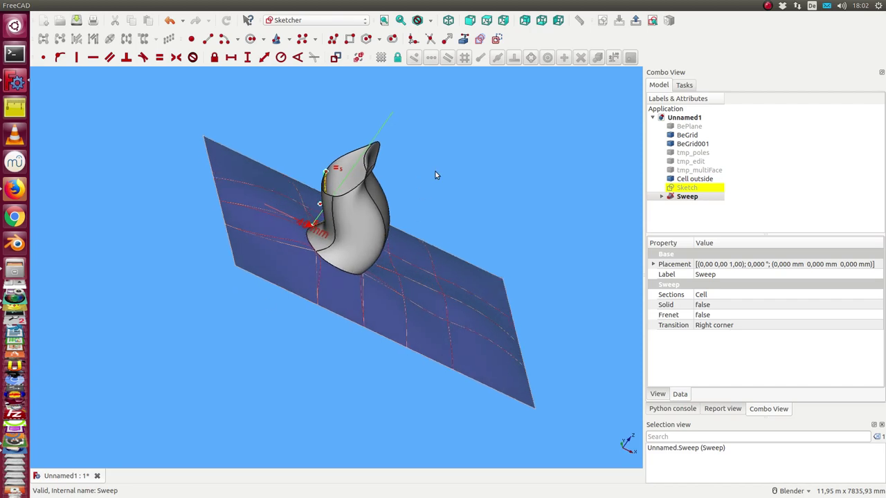
{"action": "mouse_move", "coordinate": [435, 175]}
{"action": "middle_mouse_down"}
{"action": "mouse_move", "coordinate": [443, 198]}
{"action": "mouse_move", "coordinate": [407, 274]}
{"action": "mouse_move", "coordinate": [468, 270]}
{"action": "mouse_move", "coordinate": [492, 256]}
{"action": "mouse_move", "coordinate": [439, 224]}
{"action": "mouse_move", "coordinate": [393, 277]}
{"action": "mouse_move", "coordinate": [431, 207]}
{"action": "mouse_move", "coordinate": [510, 241]}
{"action": "mouse_move", "coordinate": [492, 223]}
{"action": "middle_mouse_up"}
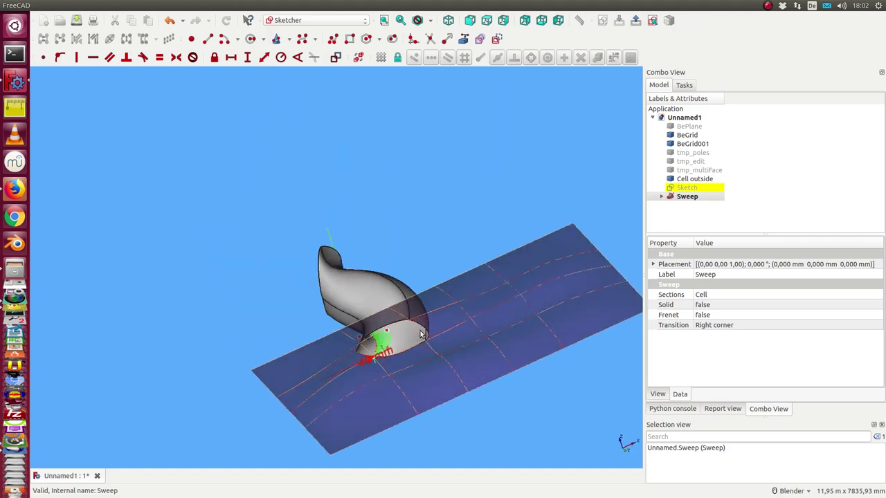
{"action": "middle_click_drag", "start_coordinate": [454, 260], "coordinate": [479, 197]}
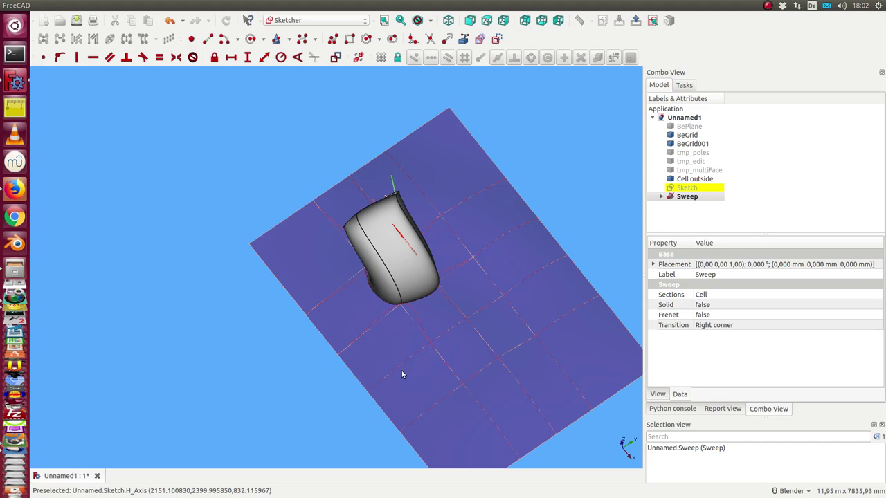
{"action": "middle_click_drag", "start_coordinate": [310, 380], "coordinate": [400, 345]}
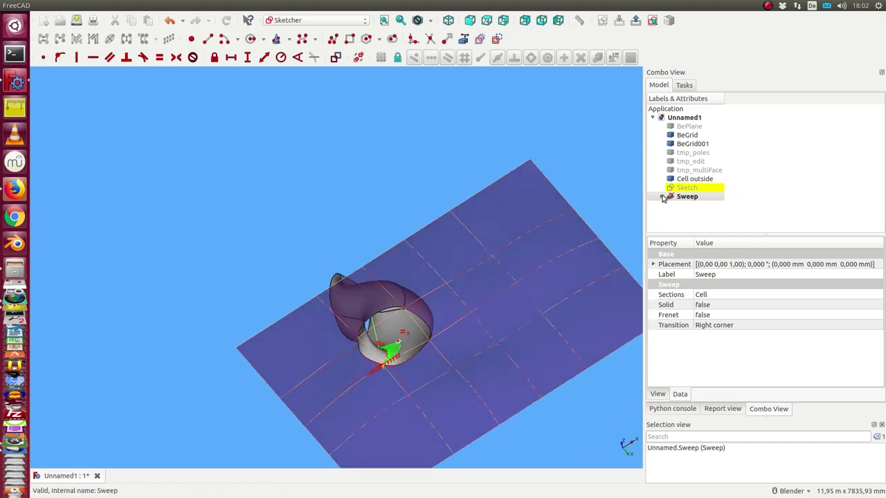
Expand the Sweep node and select its Cell profile, a u 1–2, v 1–2 patch
{"action": "left_click", "coordinate": [662, 197]}
{"action": "left_click", "coordinate": [690, 207]}
{"action": "mouse_move", "coordinate": [409, 124]}
{"action": "middle_mouse_down"}
{"action": "mouse_move", "coordinate": [440, 201]}
{"action": "mouse_move", "coordinate": [305, 317]}
{"action": "middle_mouse_up"}
{"action": "mouse_move", "coordinate": [535, 204]}
{"action": "middle_mouse_down"}
{"action": "mouse_move", "coordinate": [286, 294]}
{"action": "mouse_move", "coordinate": [276, 206]}
{"action": "mouse_move", "coordinate": [504, 172]}
{"action": "mouse_move", "coordinate": [494, 168]}
{"action": "middle_mouse_up"}
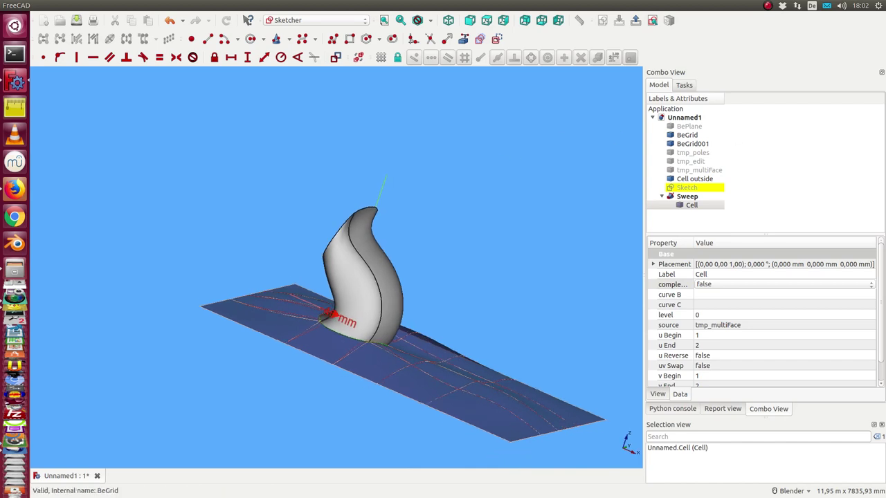